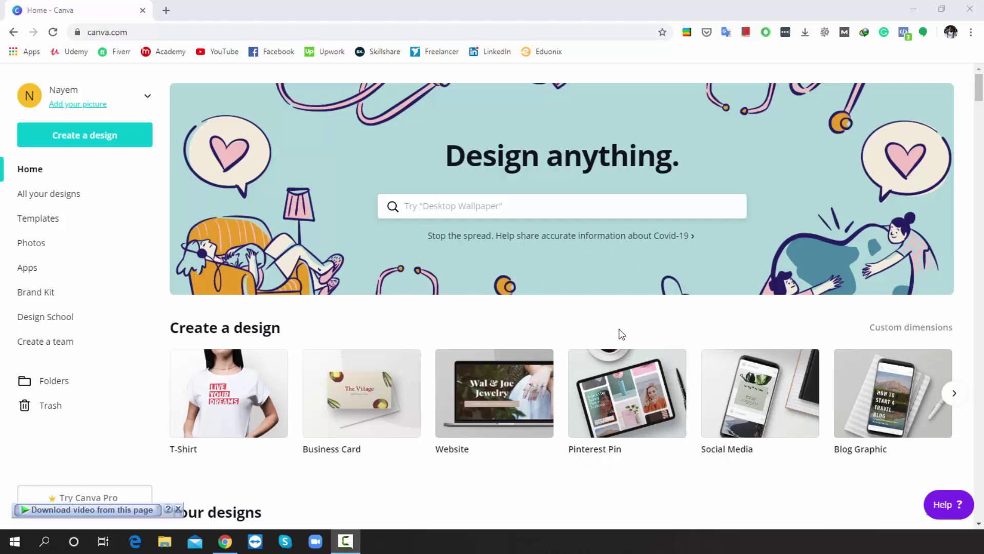
- Search the design types for "twiter header" and open the suggested Twitter Header format of 1500 × 500 px
left_click(448, 211)
type("tw")
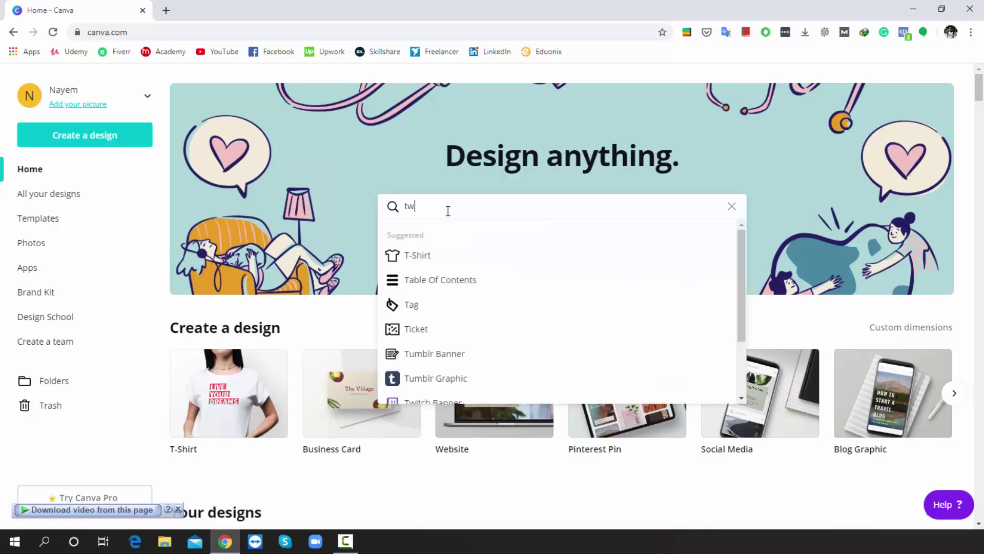
type("iter")
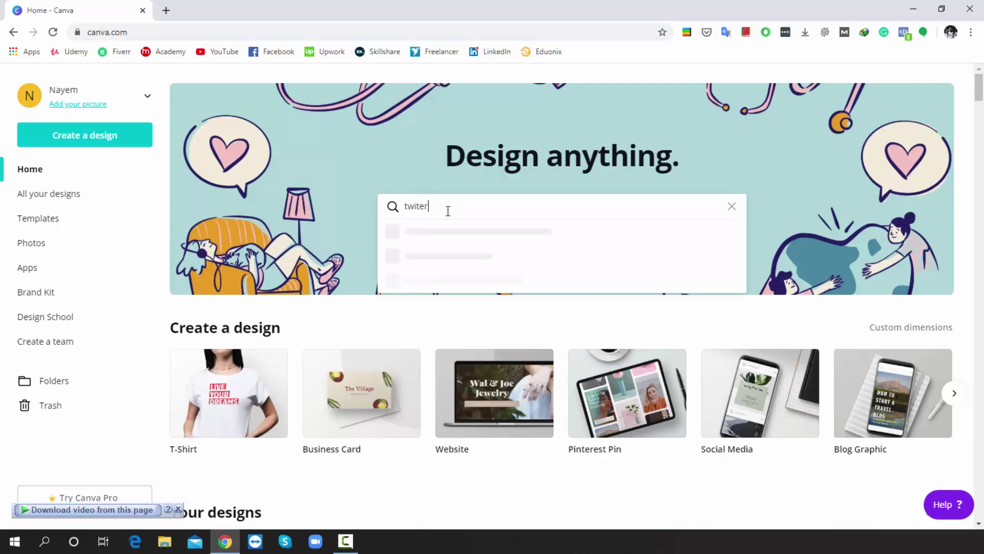
type(" hea")
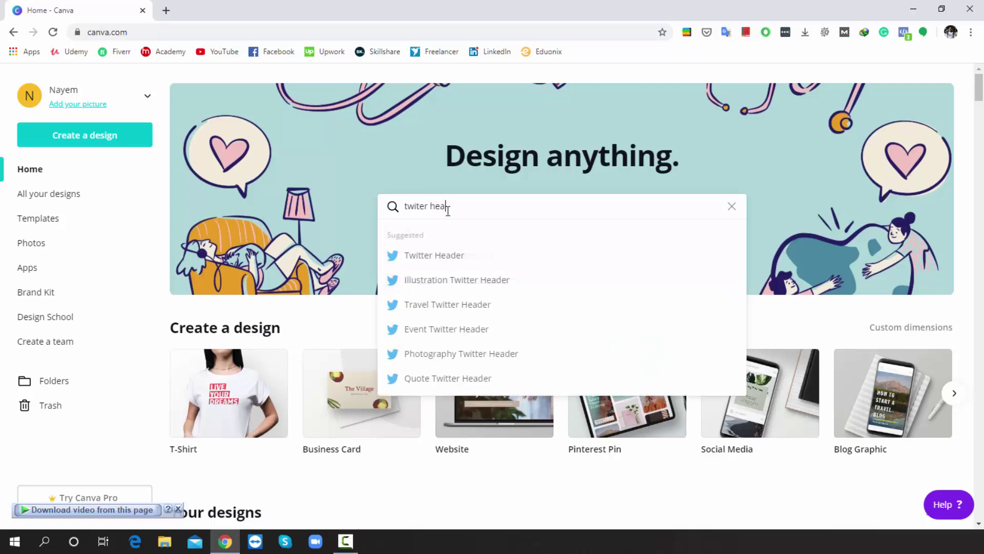
type("der")
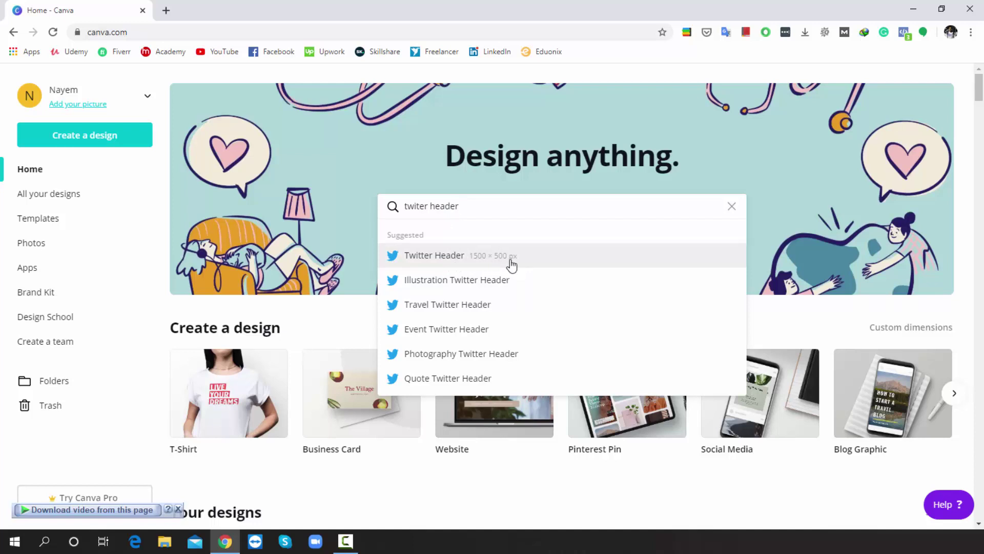
left_click(450, 267)
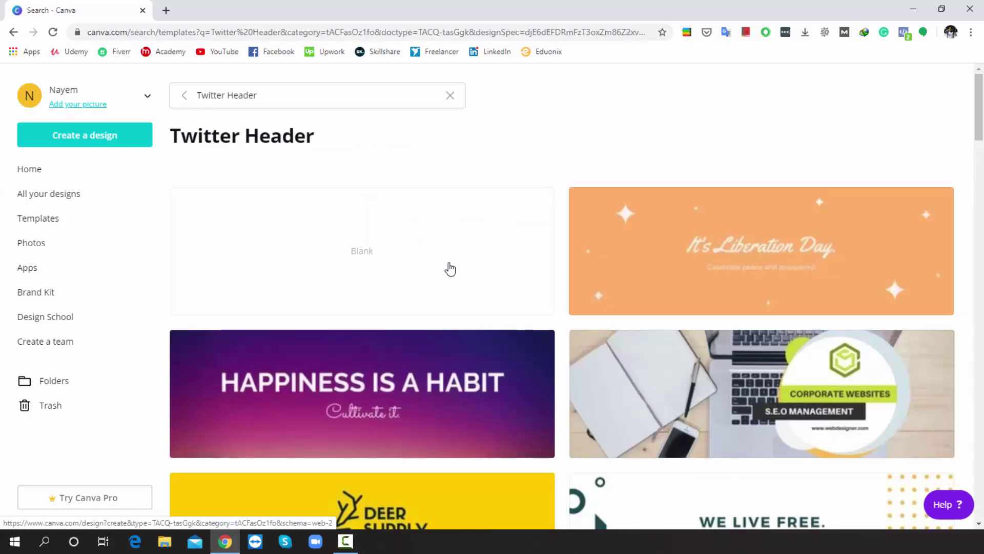
- Browse the Twitter Header templates and start a blank Twitter Header design
scroll(450, 269, "down", 20)
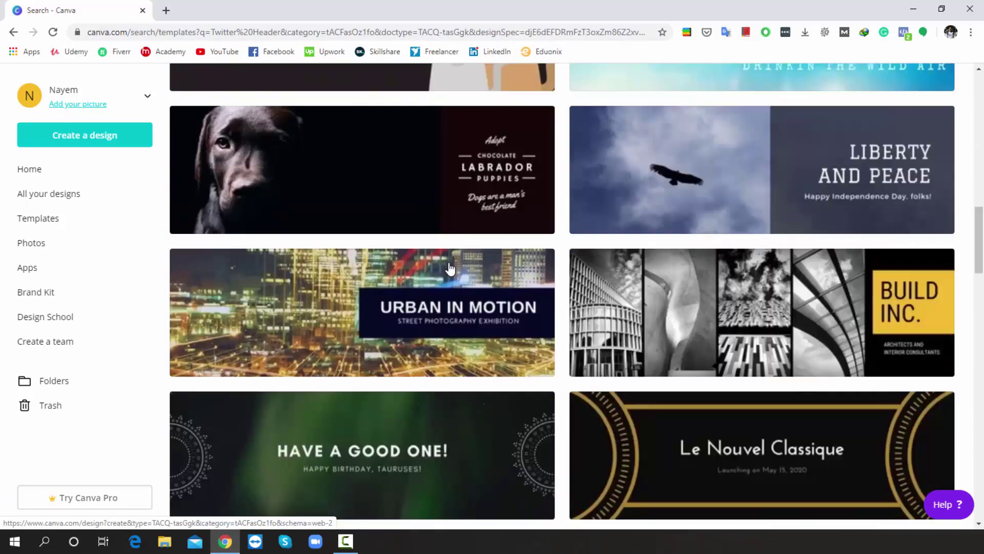
scroll(450, 268, "down", 6)
scroll(450, 269, "up", 20)
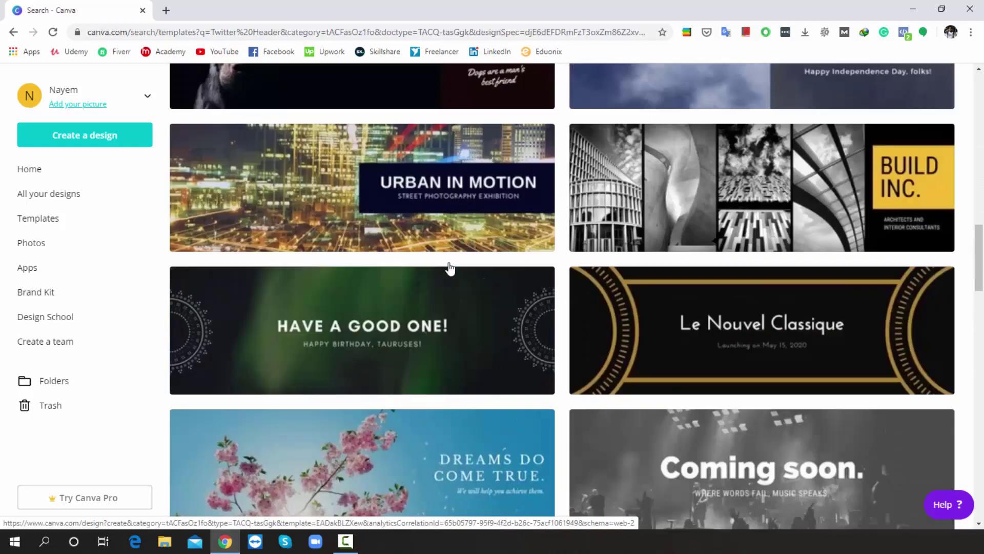
scroll(450, 269, "up", 11)
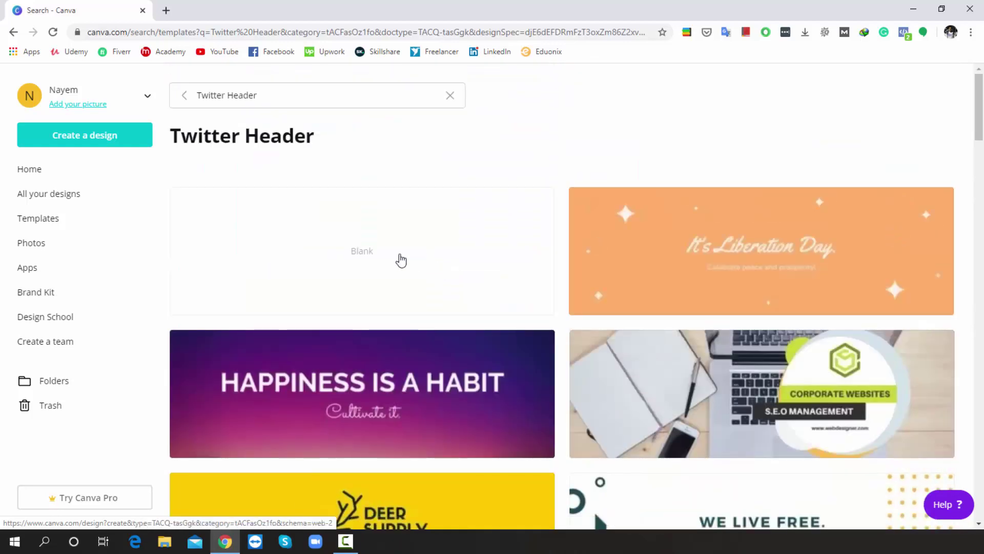
left_click(372, 255)
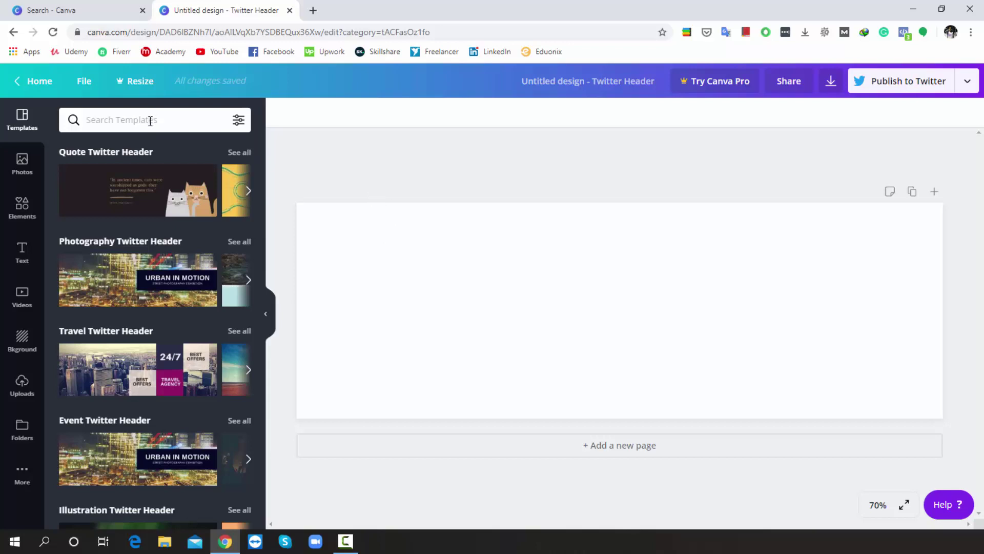
- Search the templates for "travel" and apply the city skyline template with the 24/7 Travel Agency blocks
type("tra")
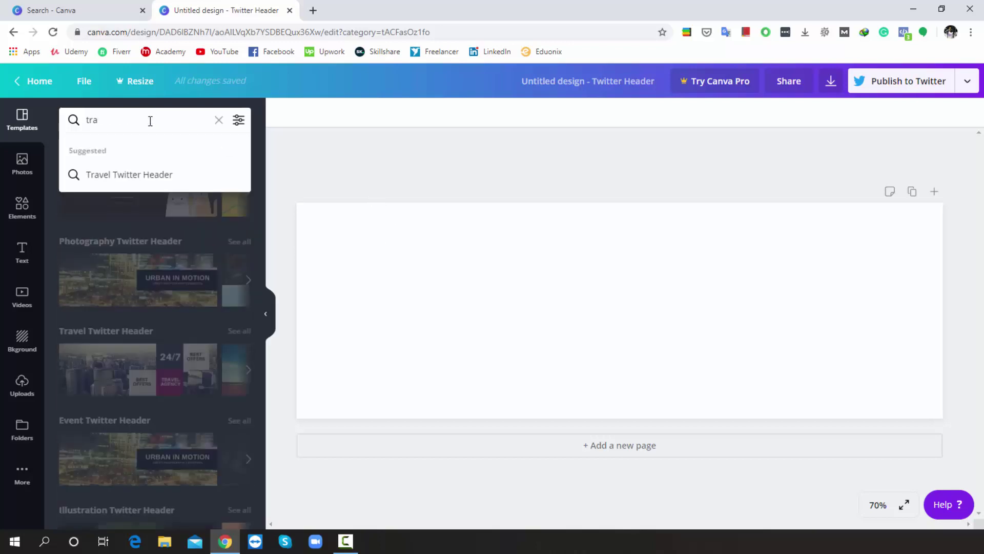
type("vel")
key("Return")
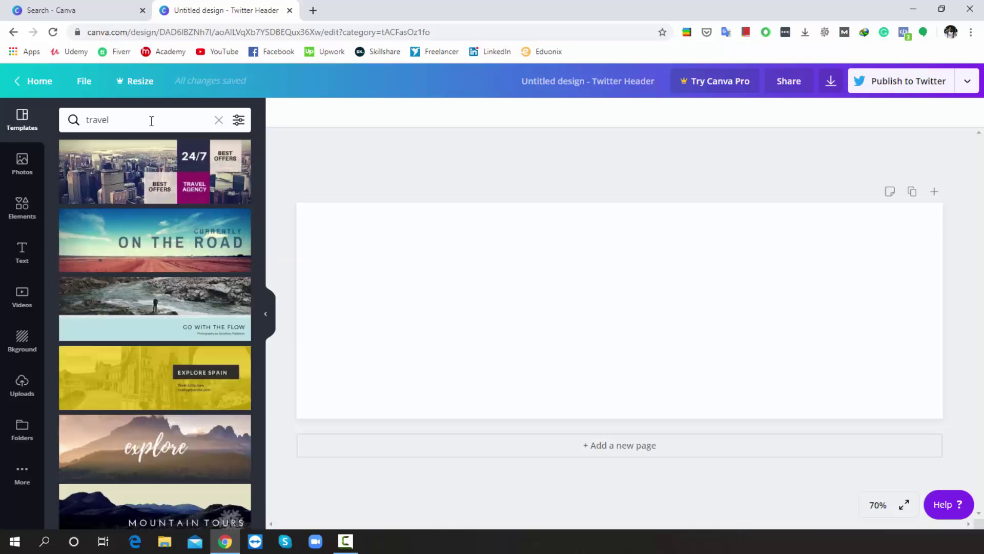
scroll(198, 392, "down", 1)
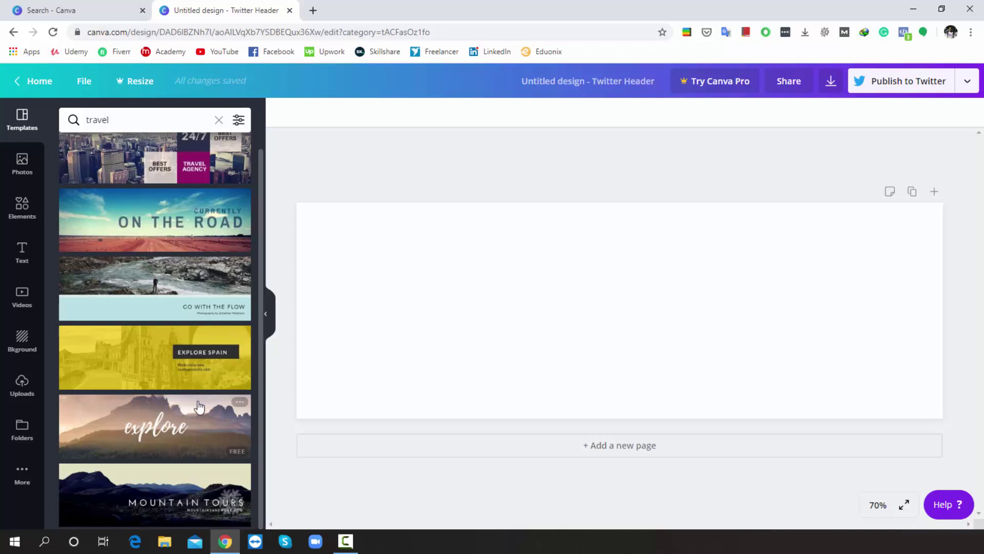
scroll(200, 394, "up", 1)
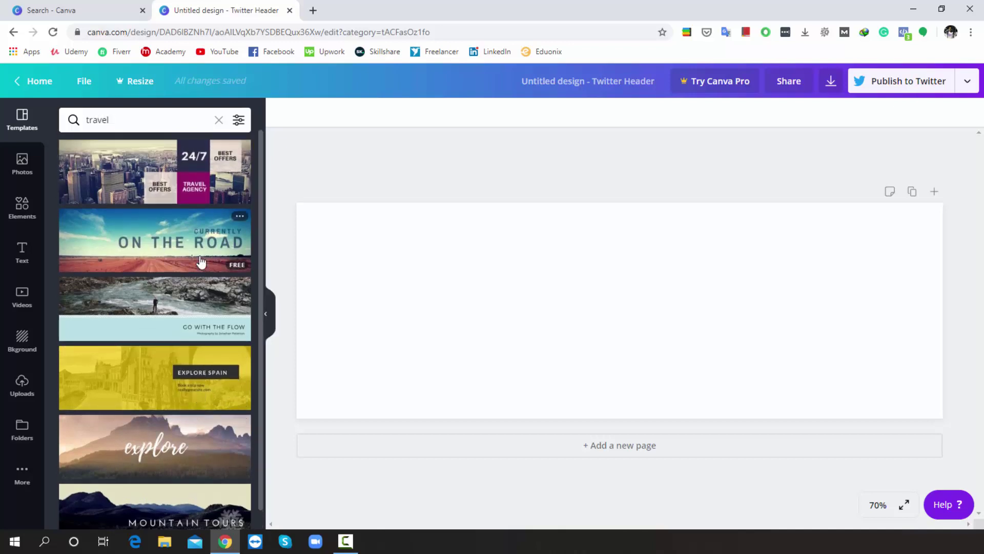
left_click(138, 170)
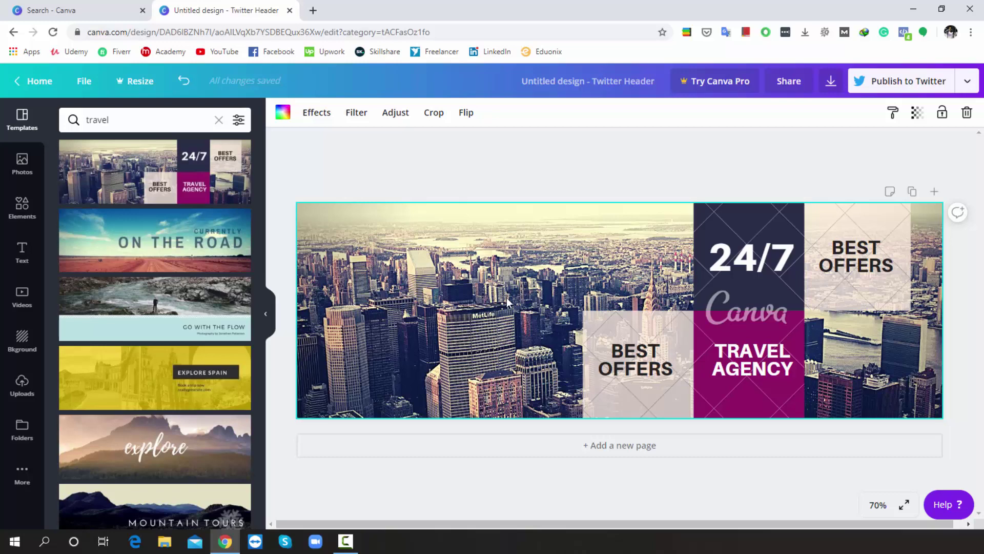
- Check the watermark-removal purchase offer for the template's premium block graphic, and close it without buying
key("ctrl+z")
left_click(788, 269)
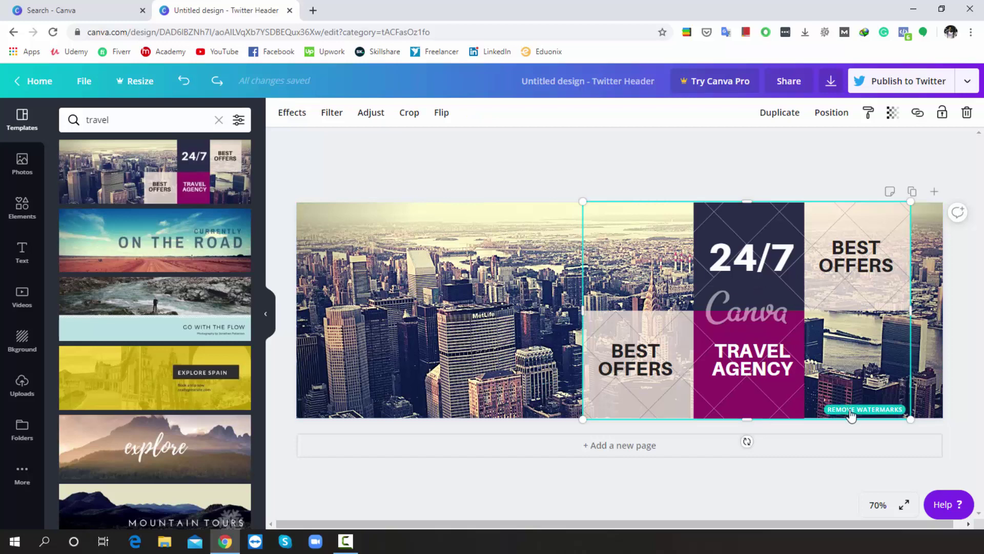
left_click(887, 410)
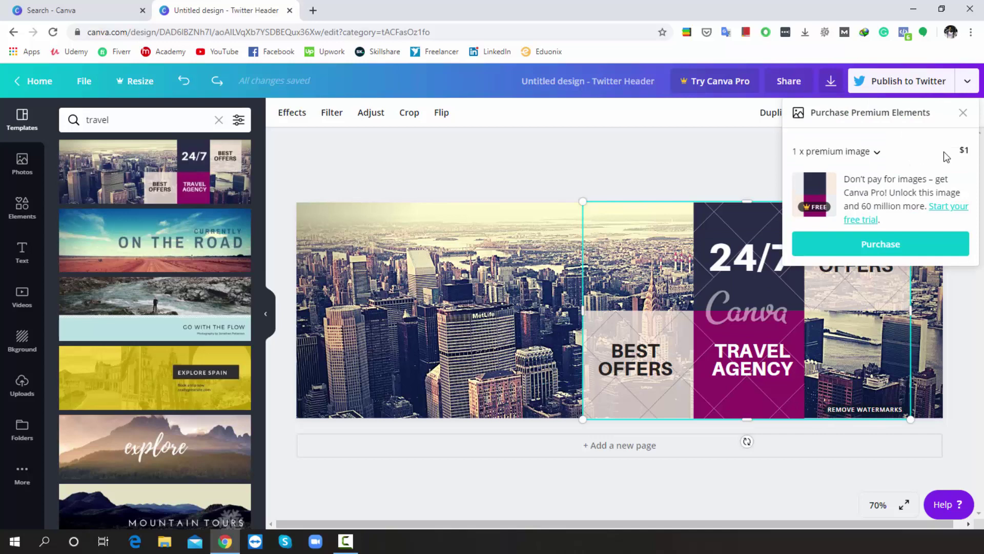
left_click(963, 114)
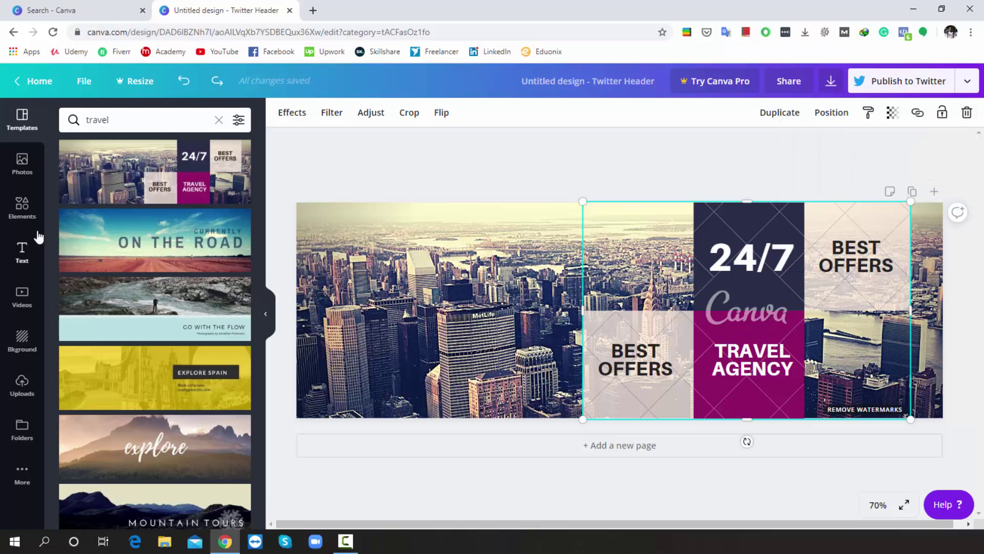
- Add a square shape and move it onto the skyline, to the left of the template's blocks
left_click(27, 206)
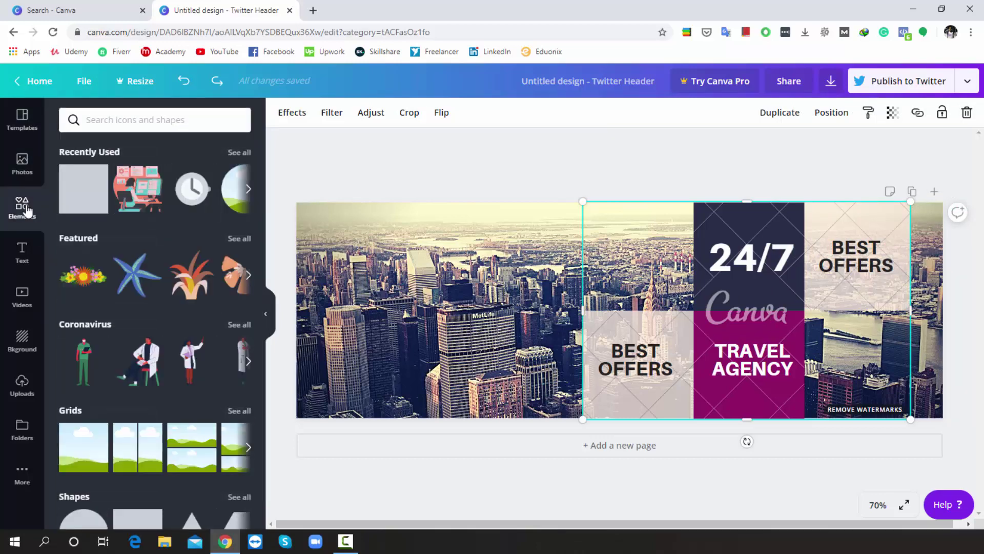
scroll(201, 380, "down", 4)
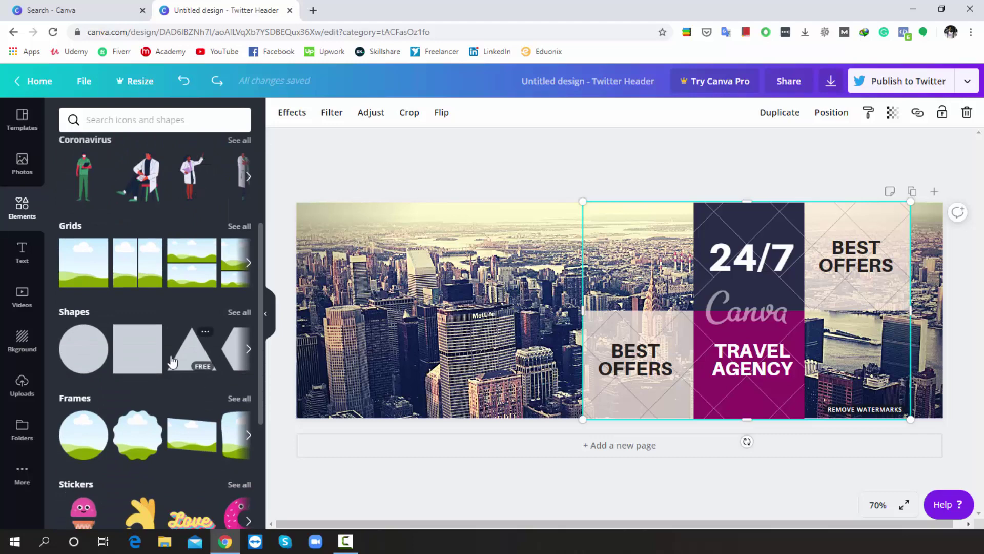
left_click(137, 348)
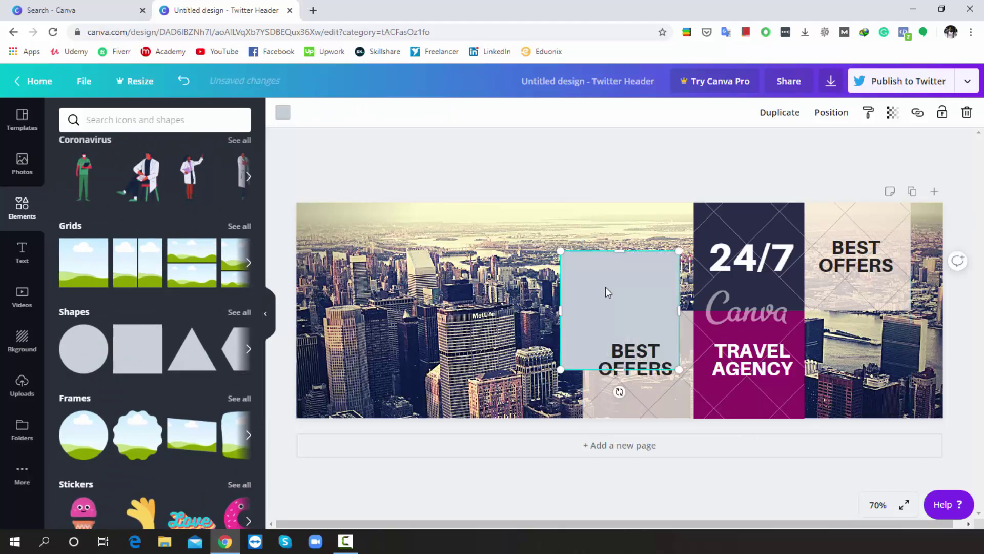
left_click_drag(605, 287, 463, 268)
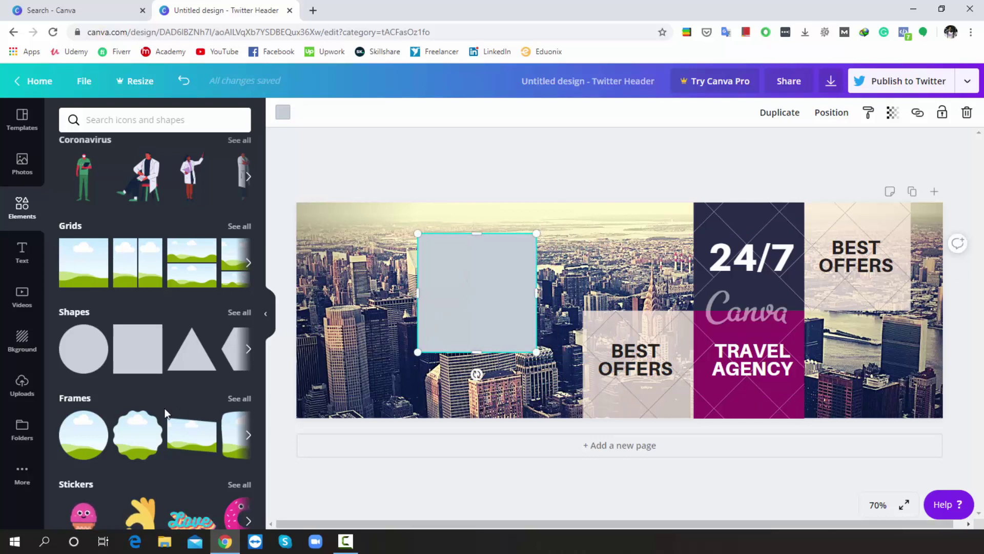
- Add three more squares, placing one at the banner's left edge and one against its upper edge beside the 24/7 block
left_click(138, 349)
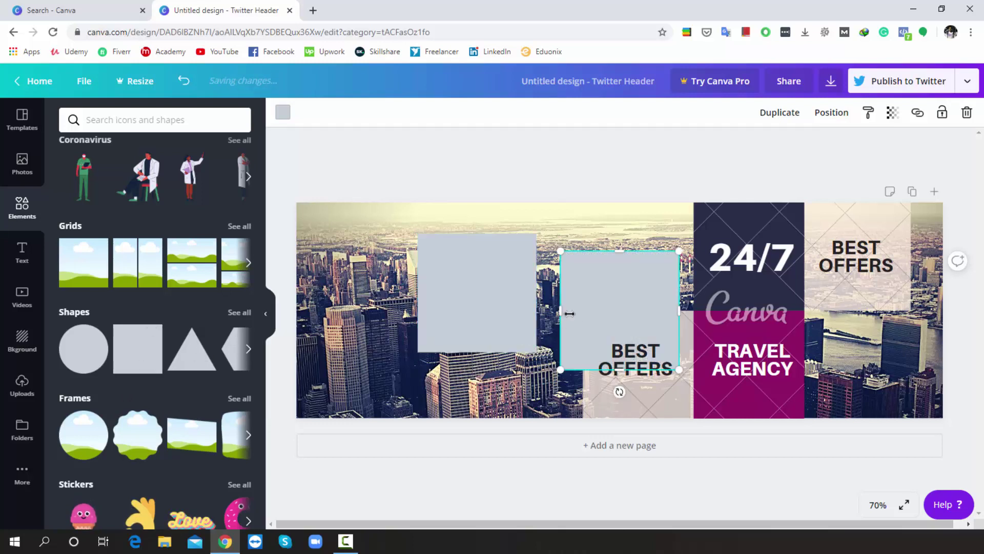
left_click_drag(578, 310, 309, 303)
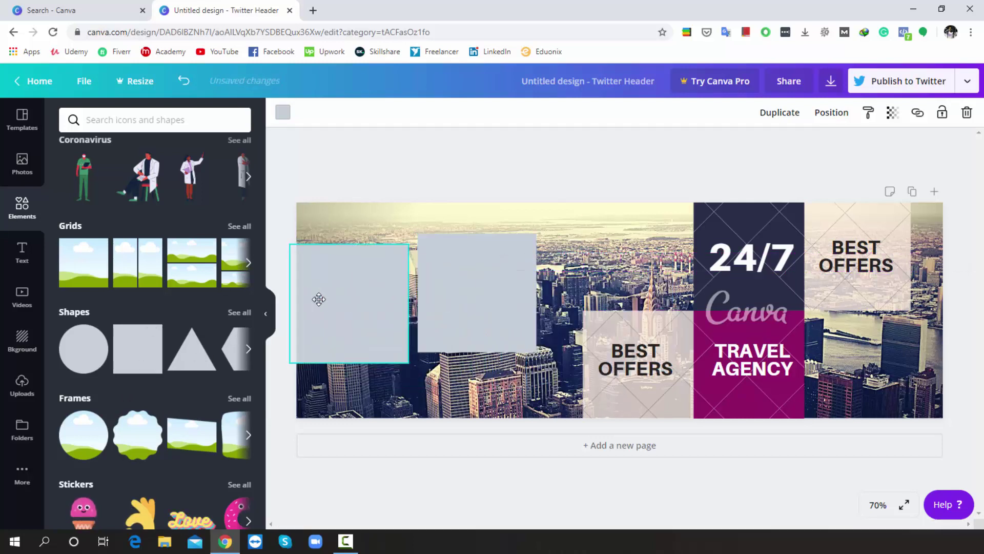
left_click(162, 352)
left_click_drag(630, 306, 631, 270)
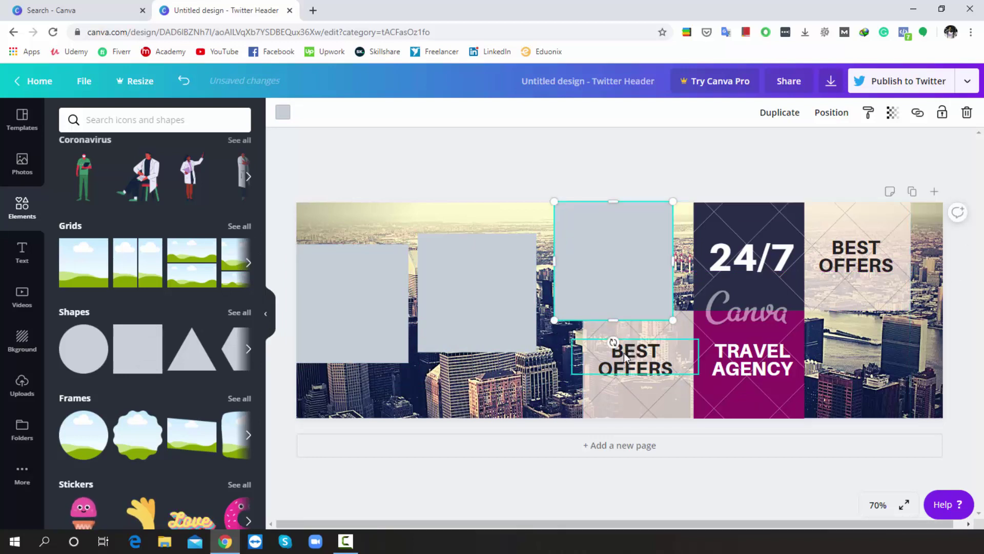
left_click(127, 356)
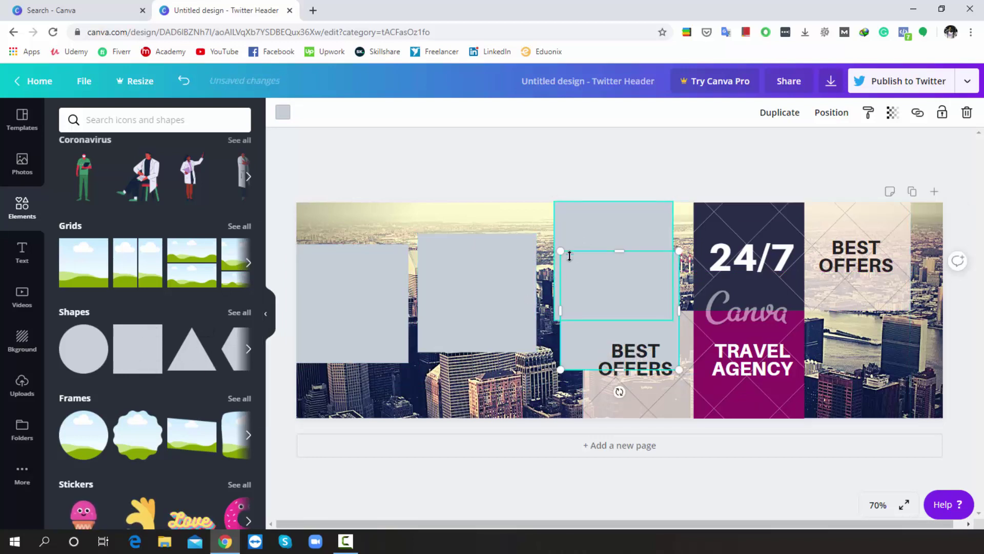
- Add a heading reading "24/7" and place it in the middle of the square on the skyline
left_click(468, 272)
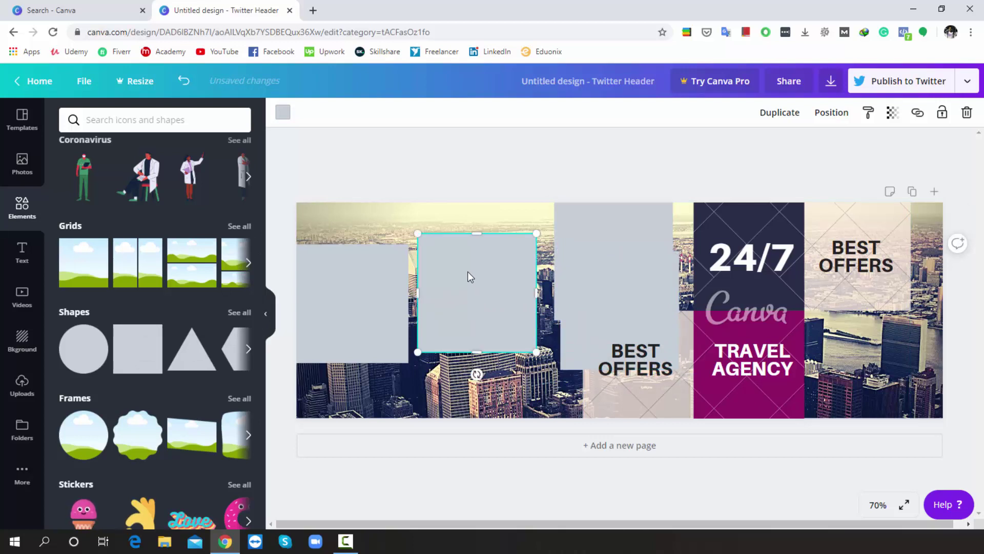
left_click(40, 254)
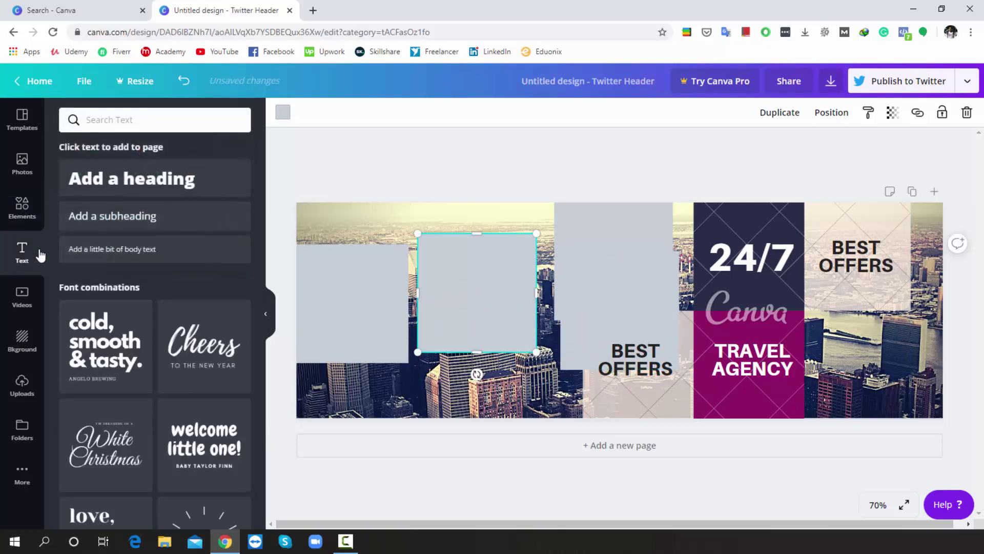
left_click(144, 186)
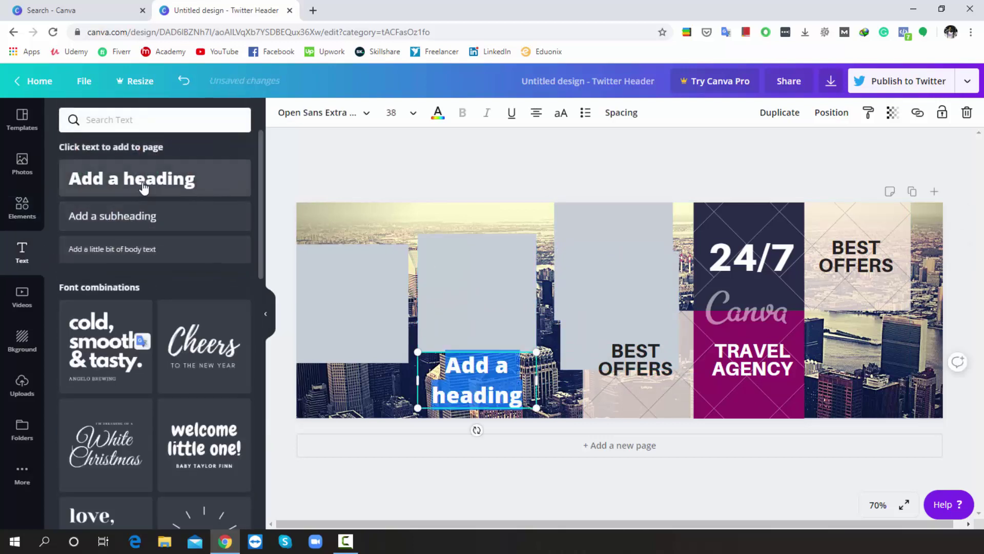
double_click(490, 381)
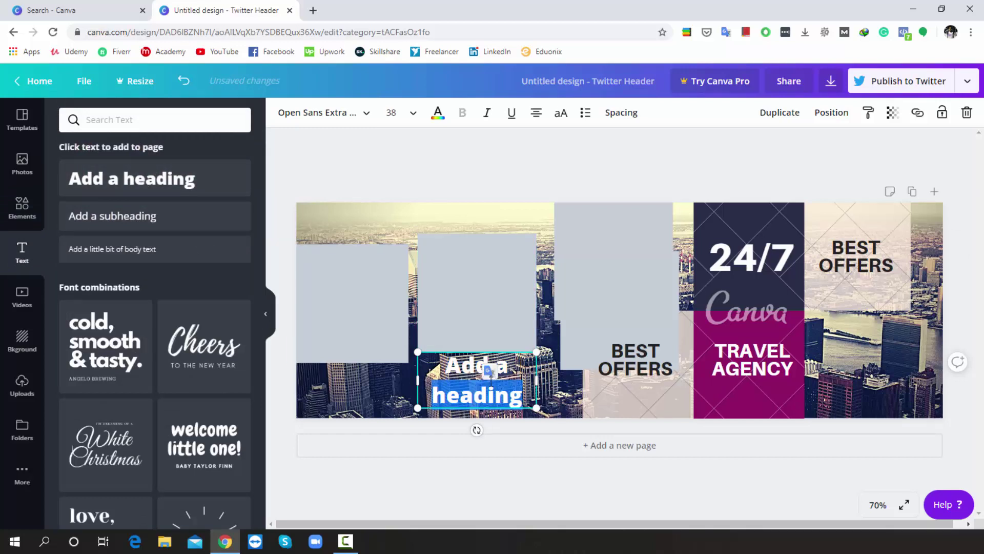
triple_click(490, 381)
type("24")
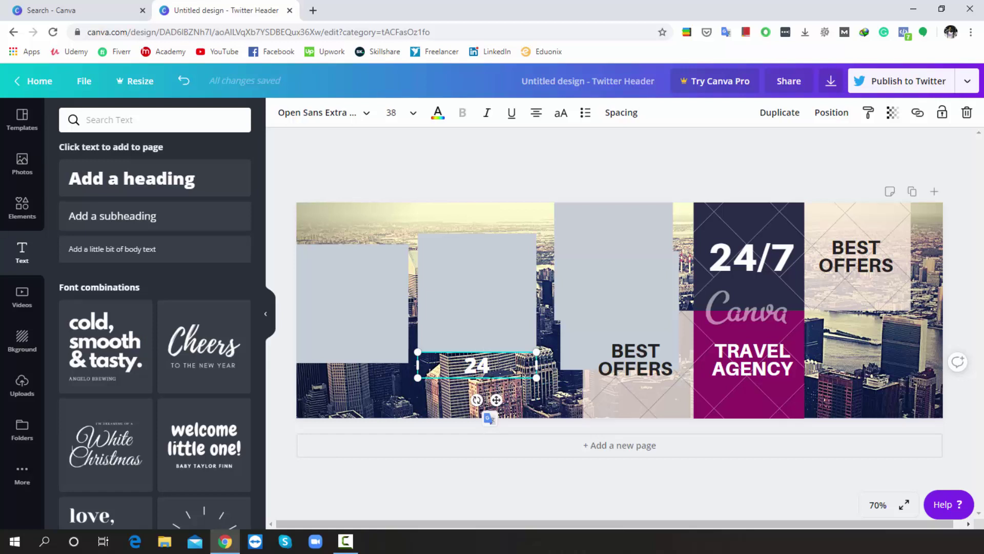
type("/7")
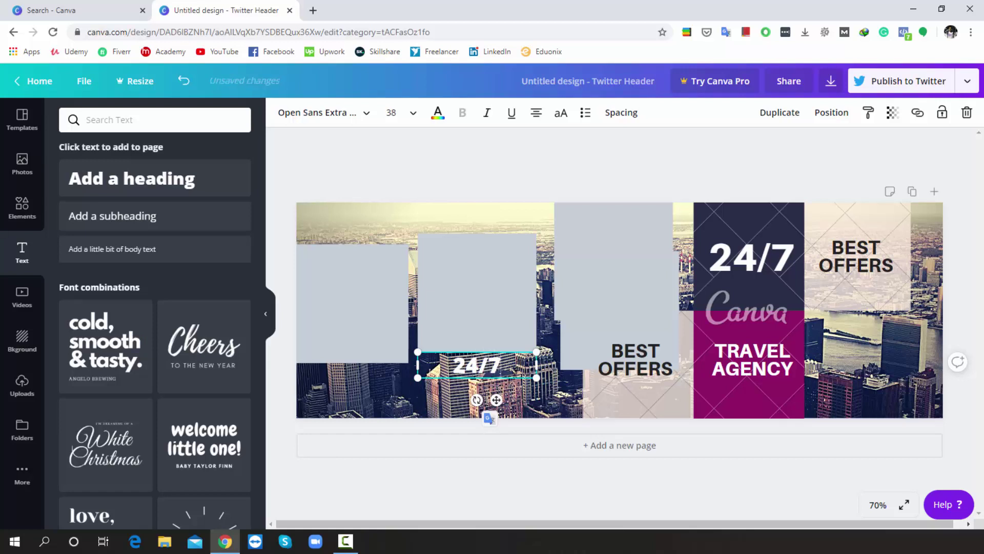
left_click_drag(500, 400, 495, 333)
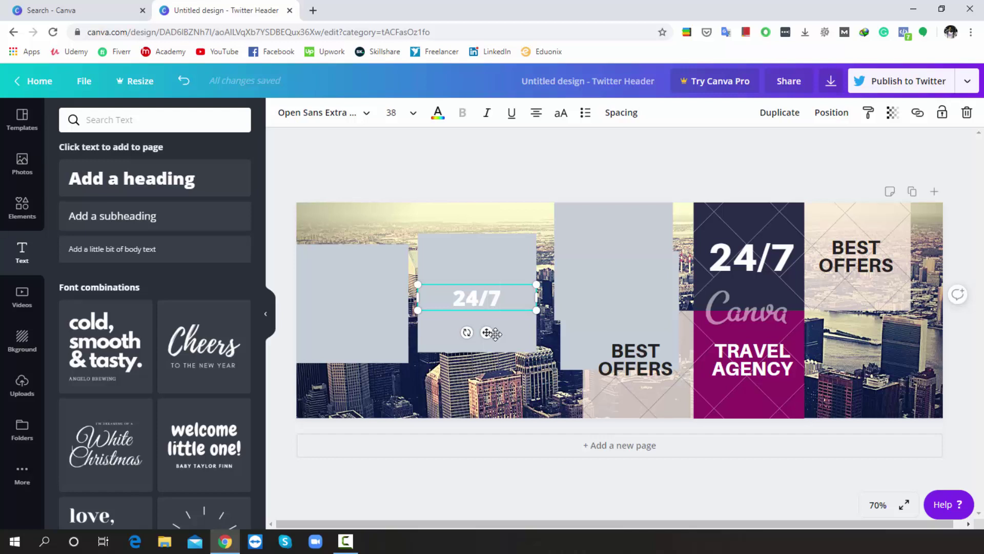
- Add a heading reading "Best Offer" and place it on the square against the banner's upper edge beside the 24/7 block
left_click(344, 309)
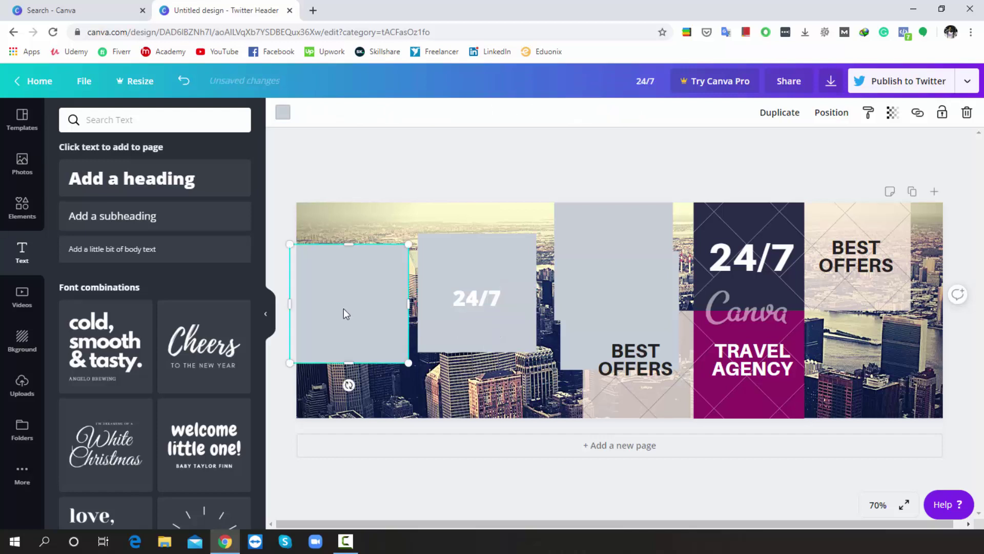
left_click(165, 184)
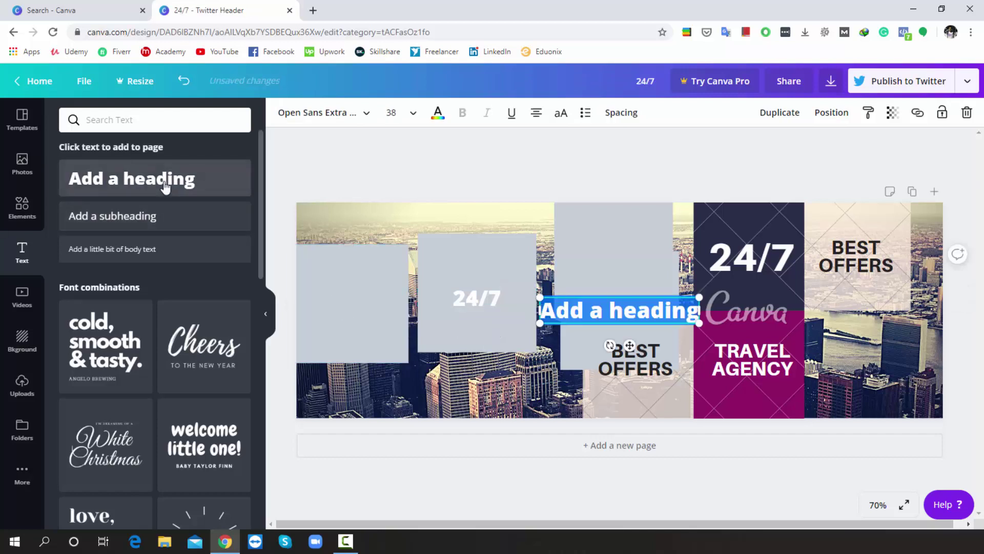
double_click(589, 314)
triple_click(588, 314)
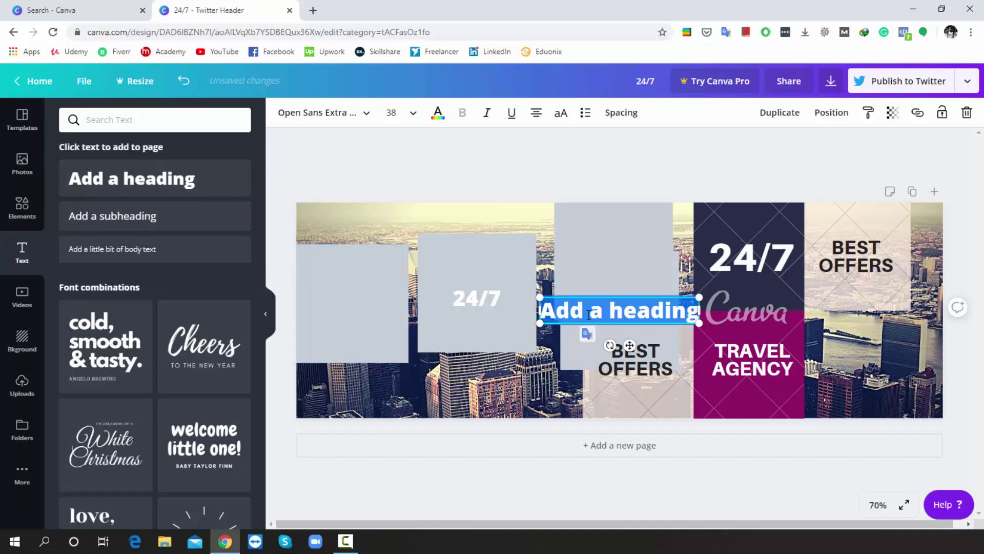
type("Best")
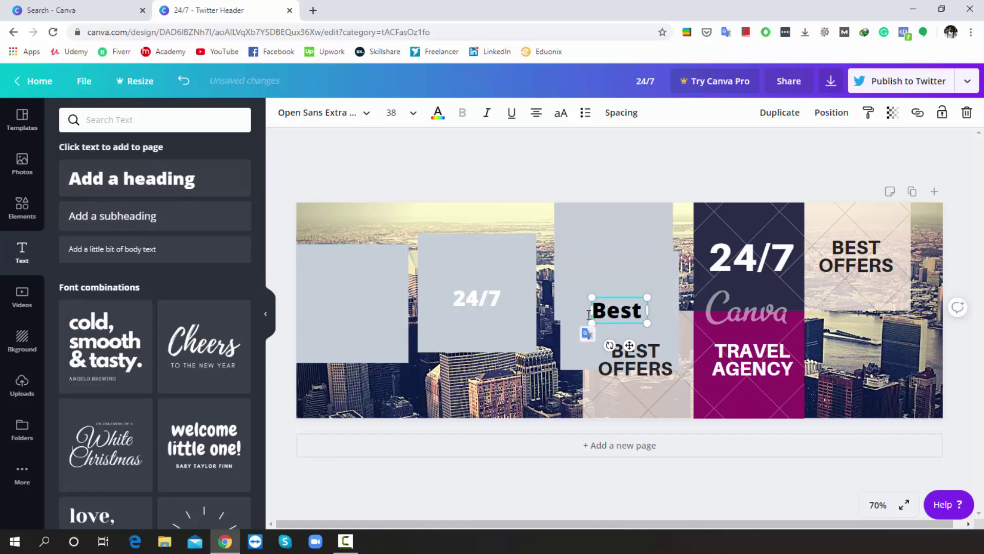
type(" Offer")
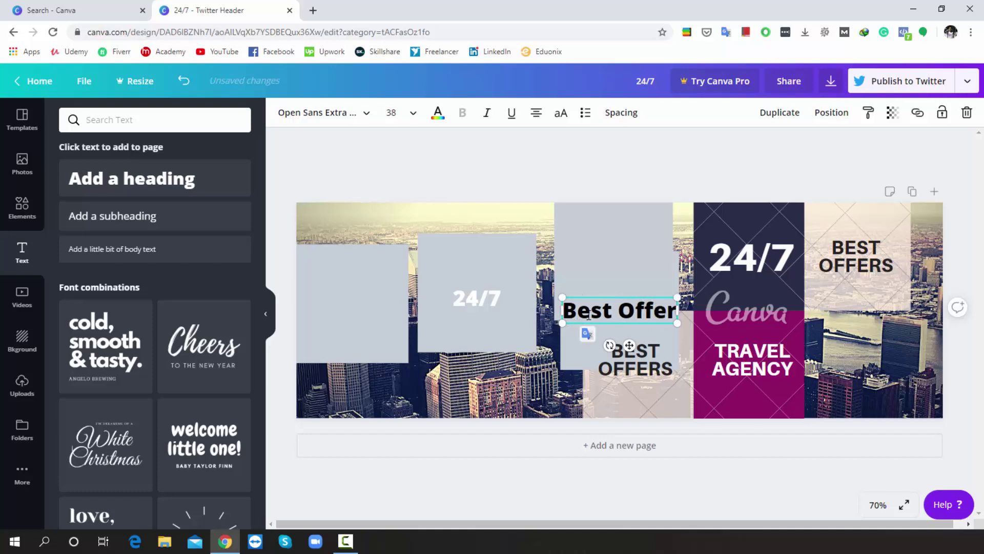
left_click_drag(630, 345, 621, 287)
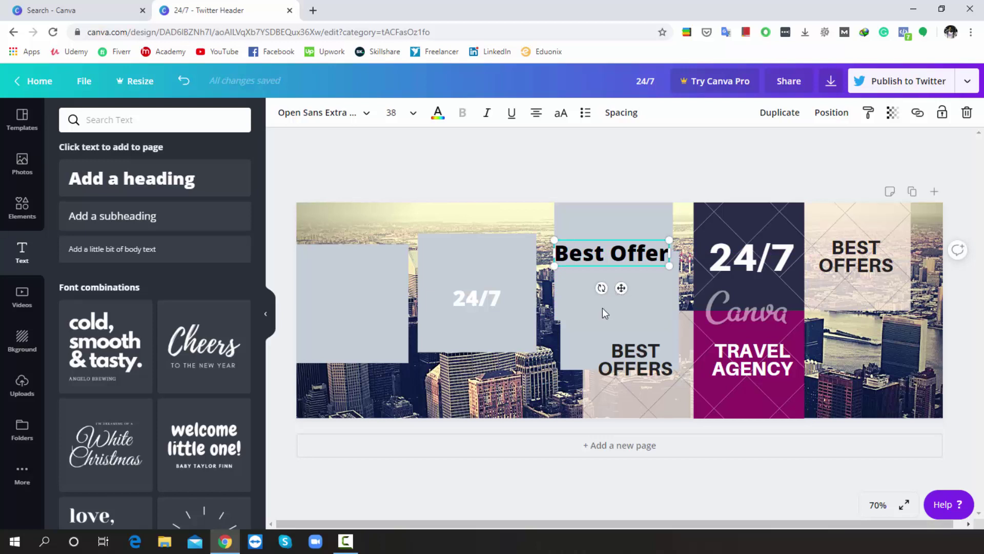
- Add another heading reading "Travel Agency" directly below the "Best Offer" heading
left_click(171, 192)
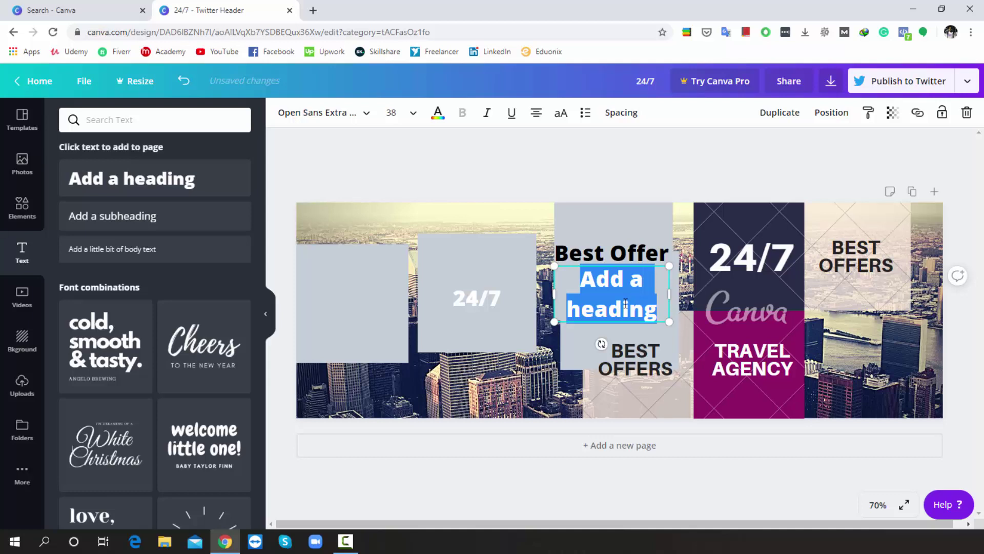
type("Tra")
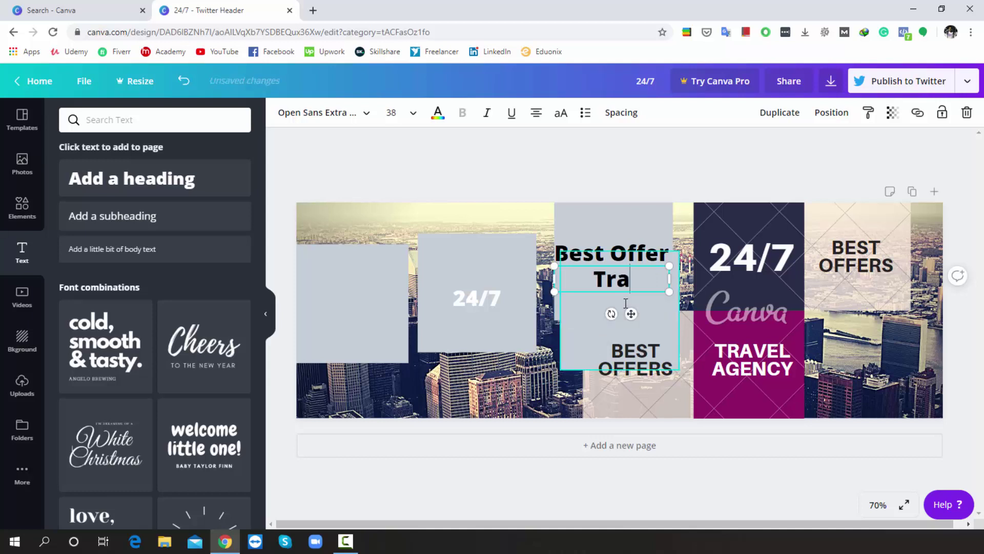
type("vel ")
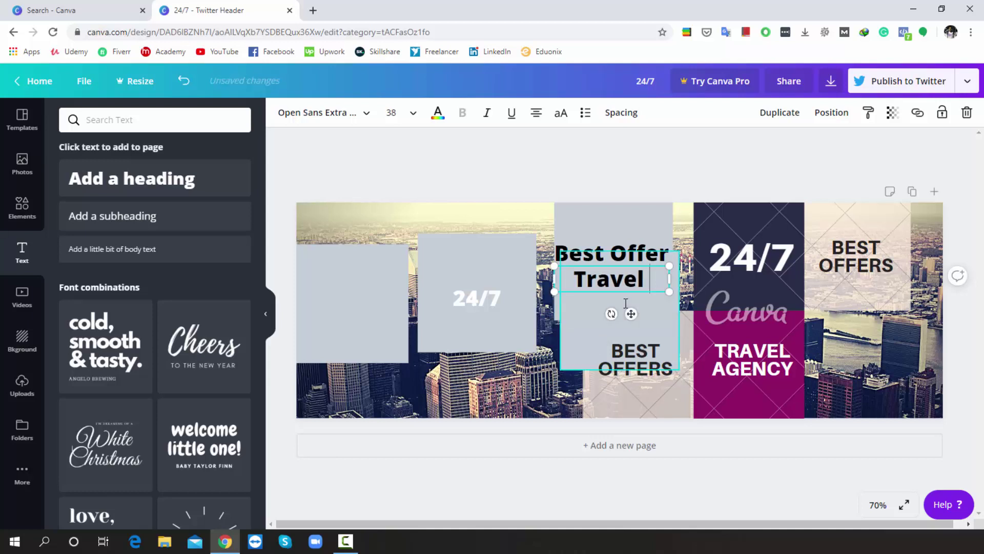
type("Agency")
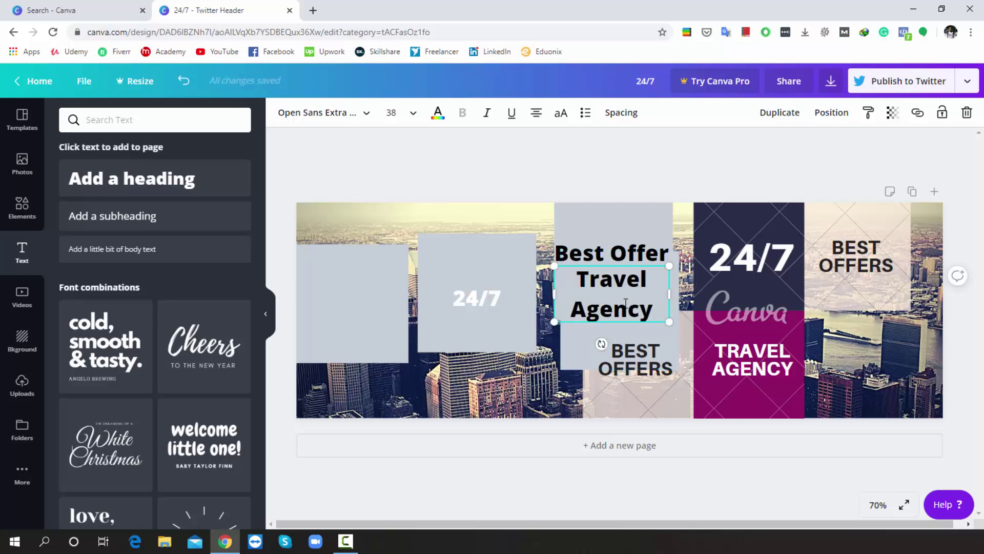
- Move the square from the banner's upper edge down to its lower edge, and the "Best Offer" heading onto the square at the left edge
left_click(660, 342)
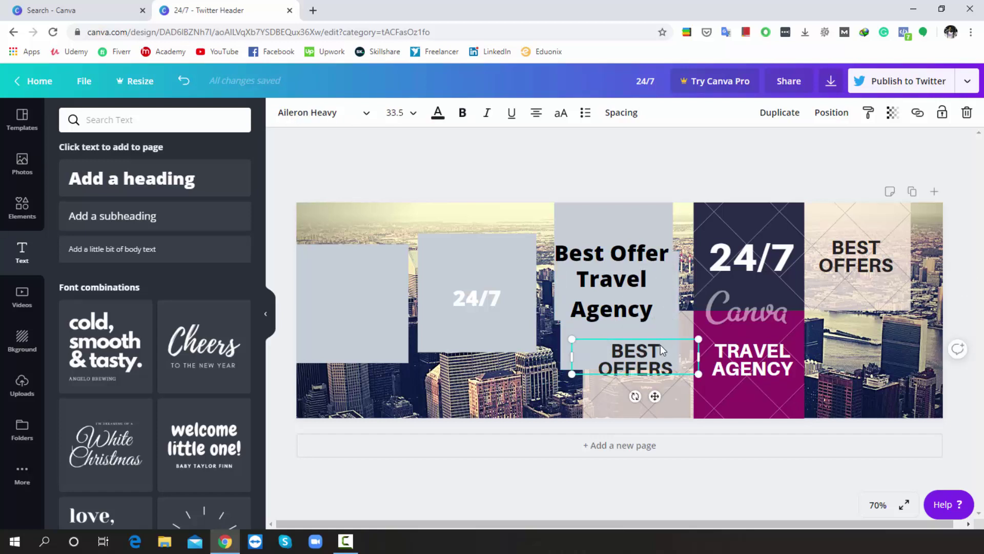
left_click_drag(606, 212, 521, 308)
left_click(610, 254)
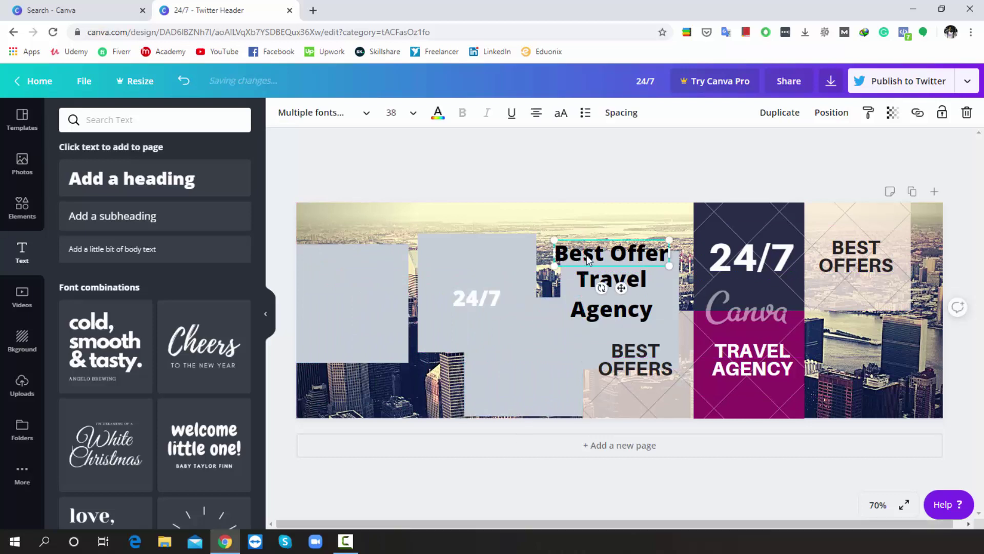
left_click_drag(610, 253, 327, 293)
left_click_drag(322, 294, 322, 295)
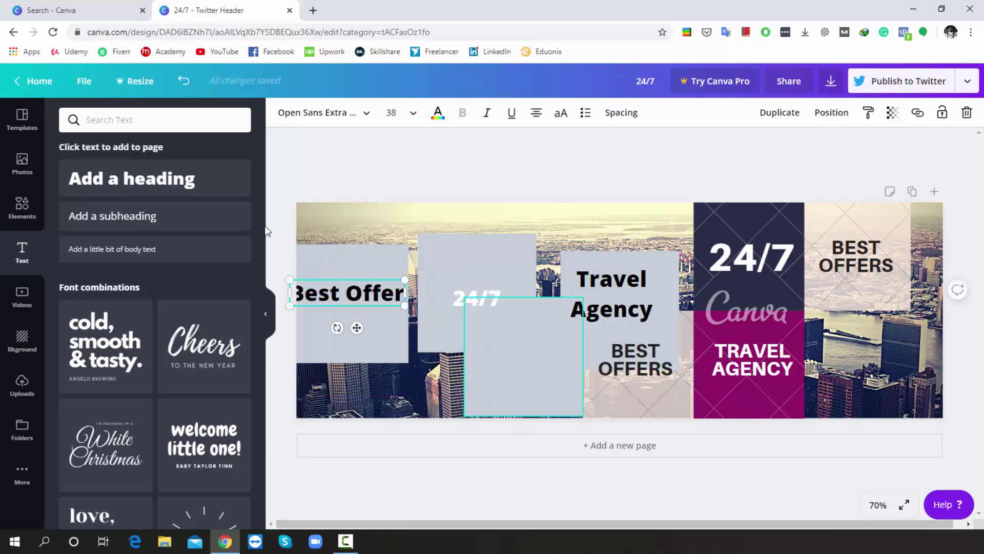
- Add a heading reading "We Believe In Your Hapiness" and place it in the banner's lower-left corner
left_click_drag(132, 179, 620, 310)
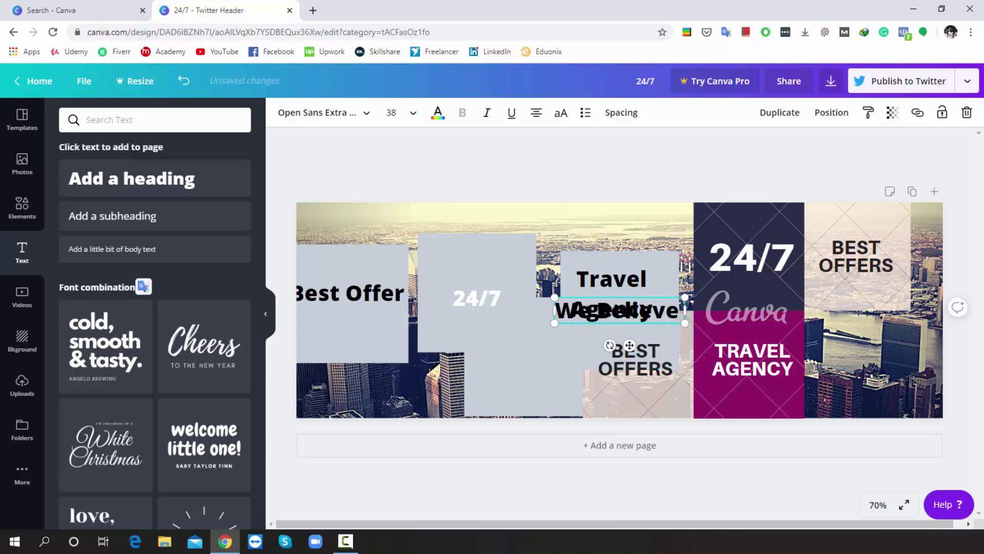
type("In Y")
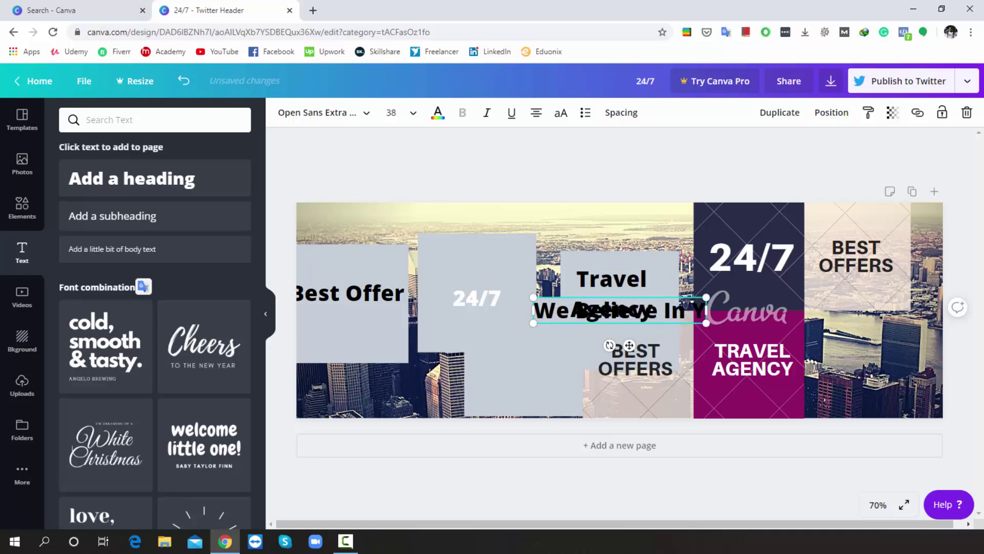
type("our")
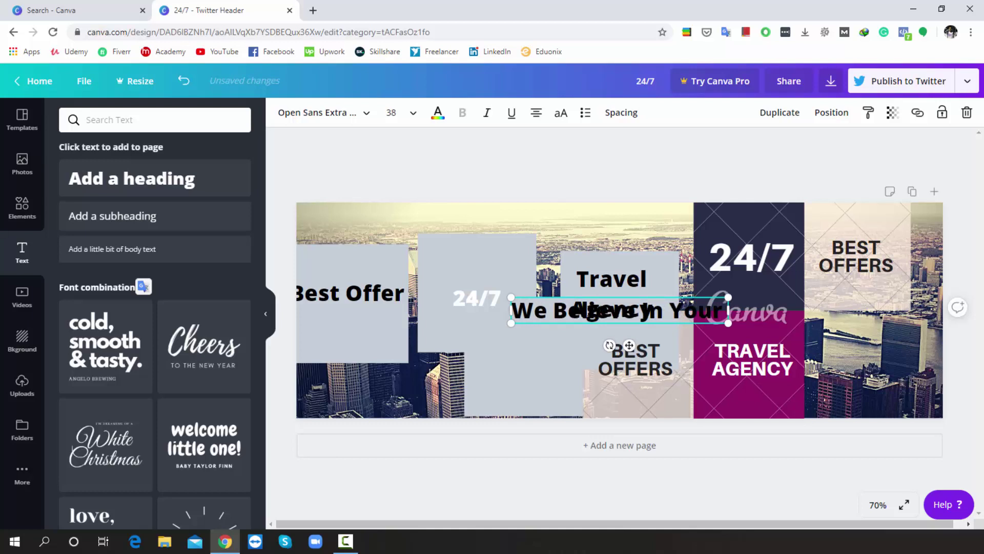
type(" Hapine")
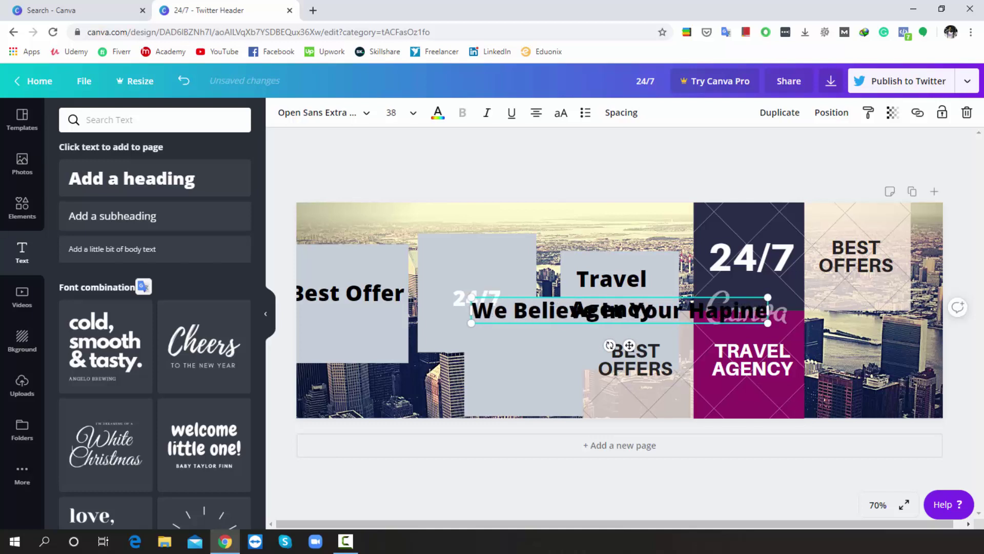
type("ss")
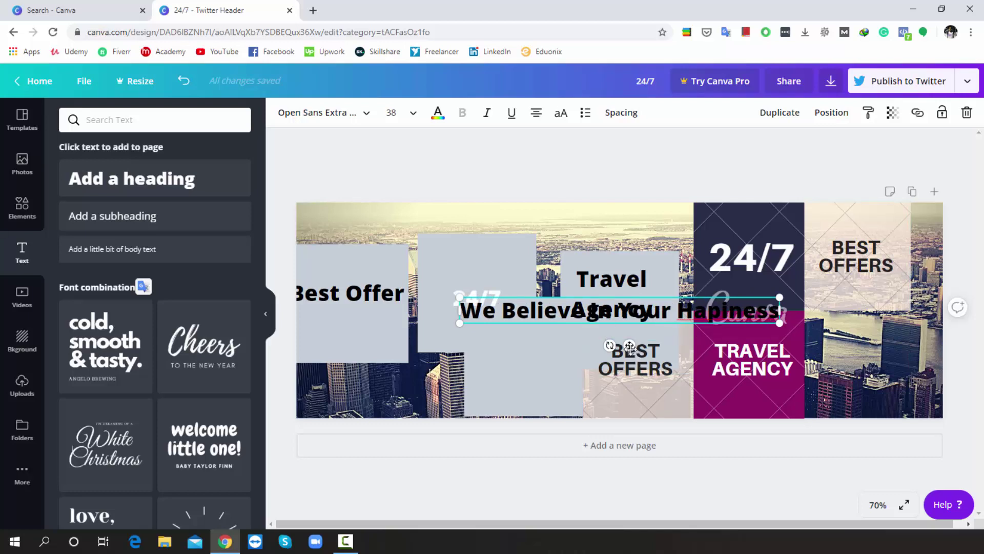
left_click_drag(630, 345, 466, 424)
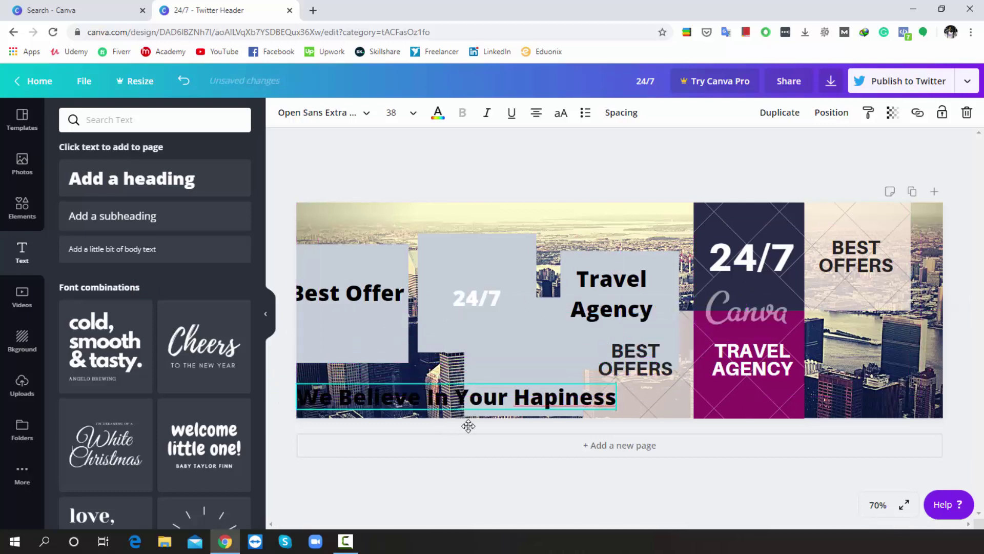
- Stretch and flatten the square at the lower edge into a thin strip behind the whole "We Believe In Your Hapiness" heading
left_click(497, 374)
left_click_drag(467, 361, 294, 378)
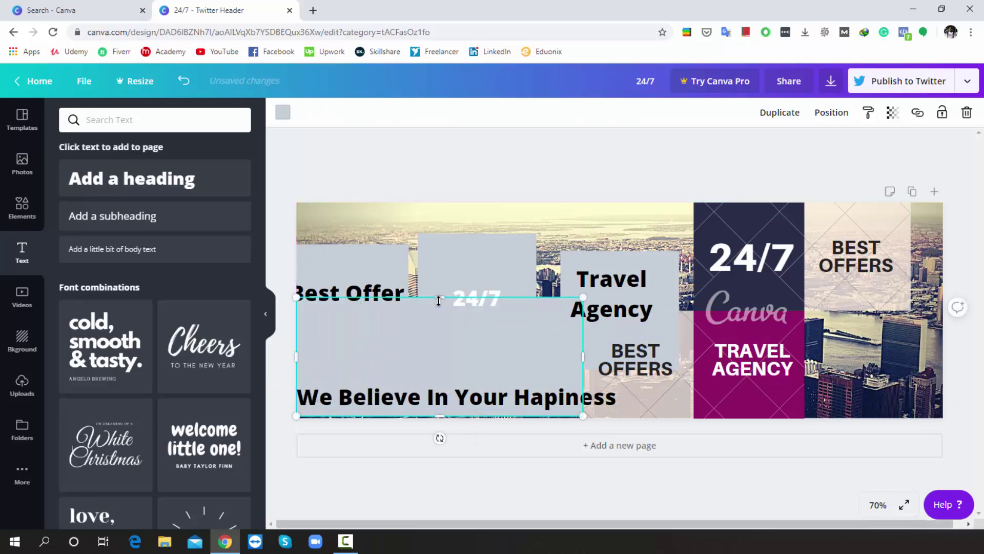
left_click_drag(437, 297, 441, 375)
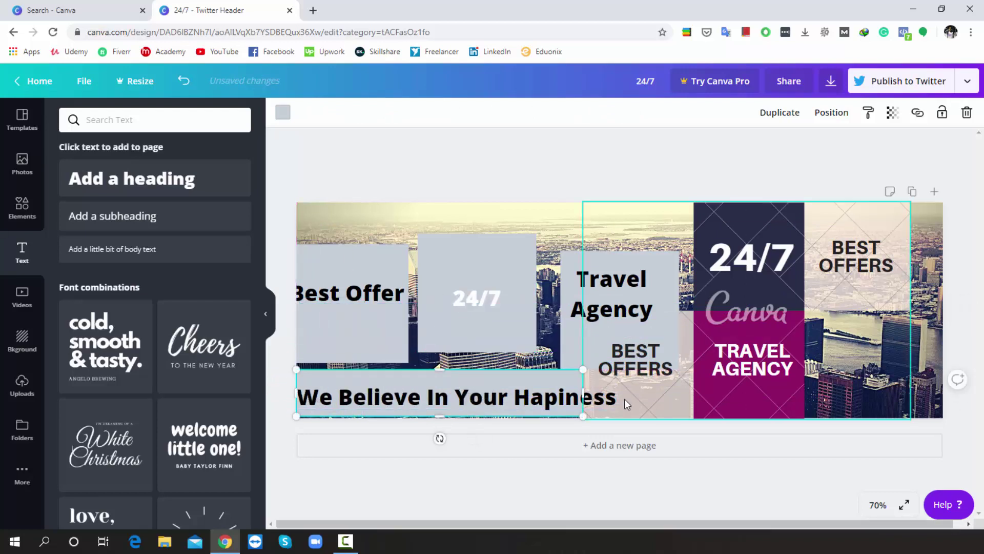
left_click_drag(592, 394, 621, 395)
left_click_drag(458, 373, 458, 384)
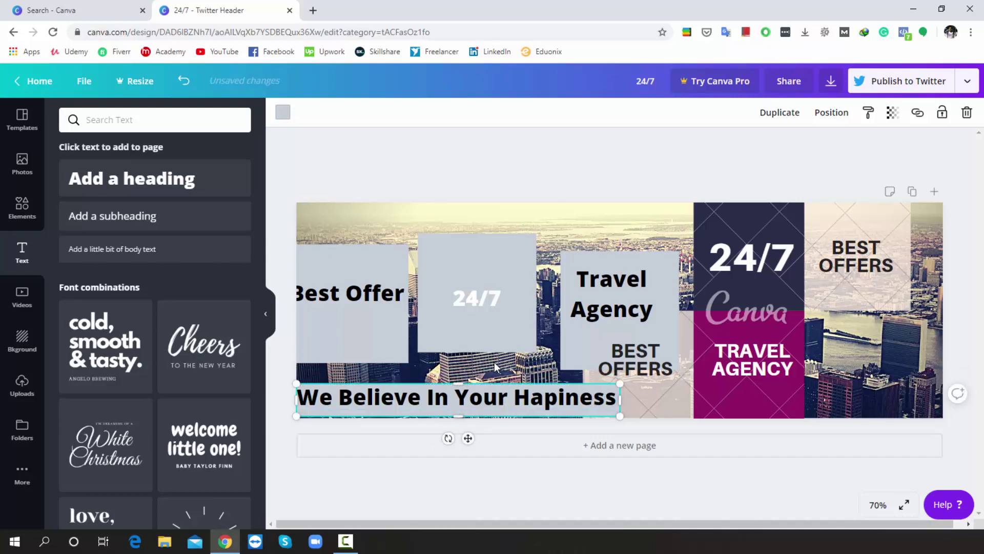
- Set the font size of the 24/7 heading on the skyline square to 64 and re-centre it on the square
left_click(494, 294)
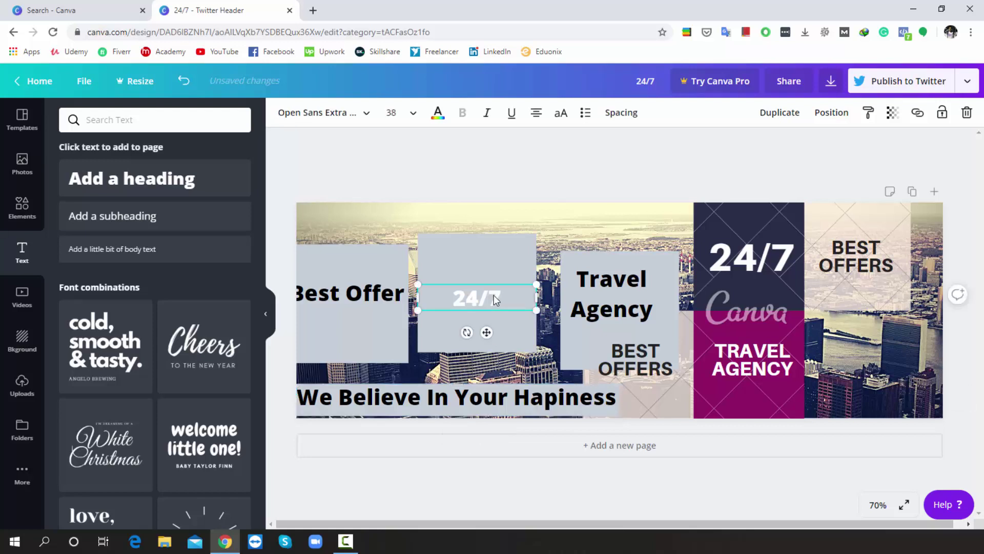
left_click(413, 114)
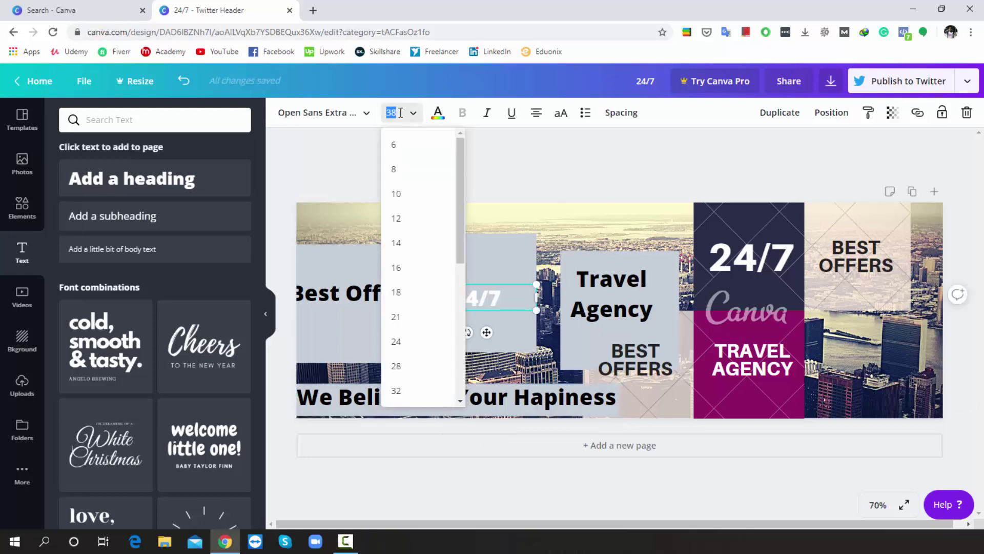
double_click(412, 114)
scroll(425, 382, "down", 5)
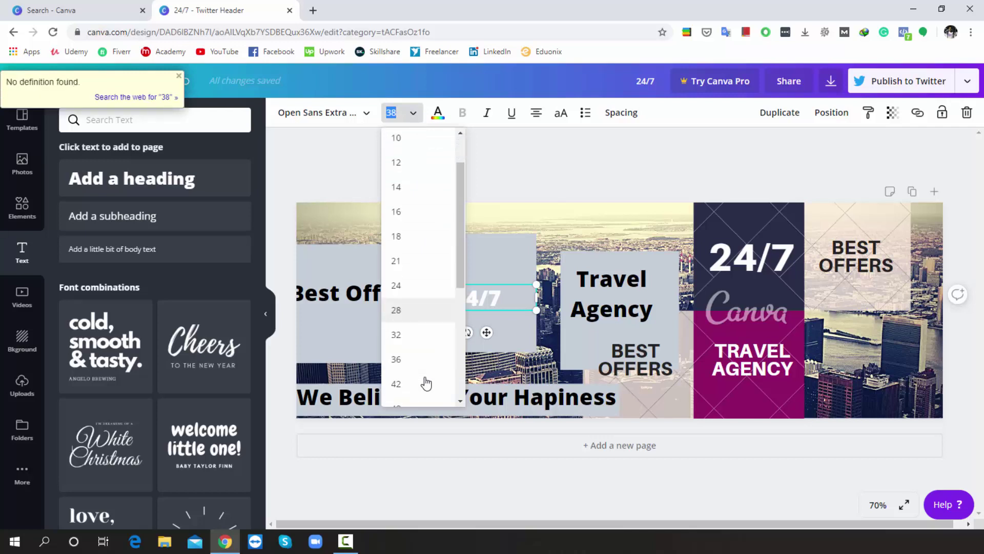
scroll(426, 382, "down", 1)
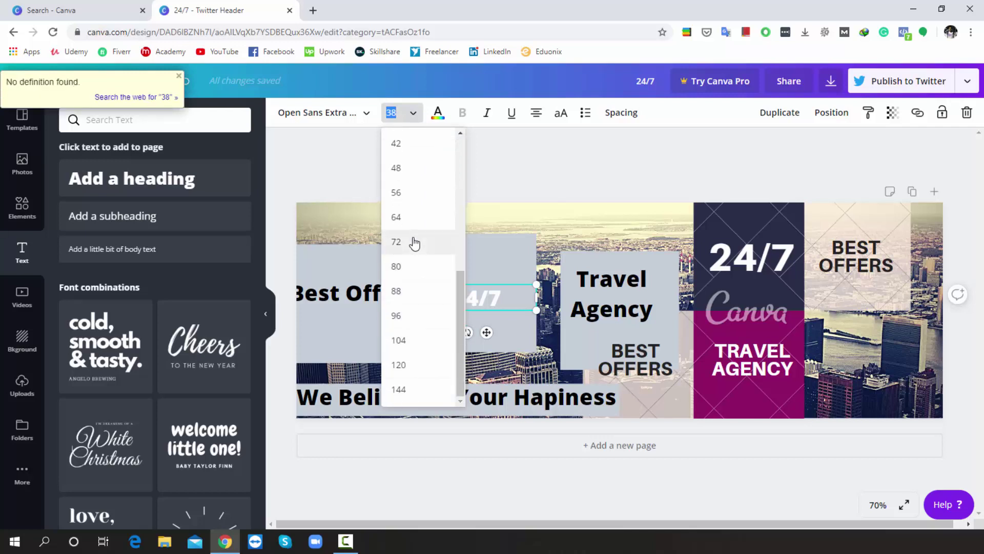
left_click(412, 217)
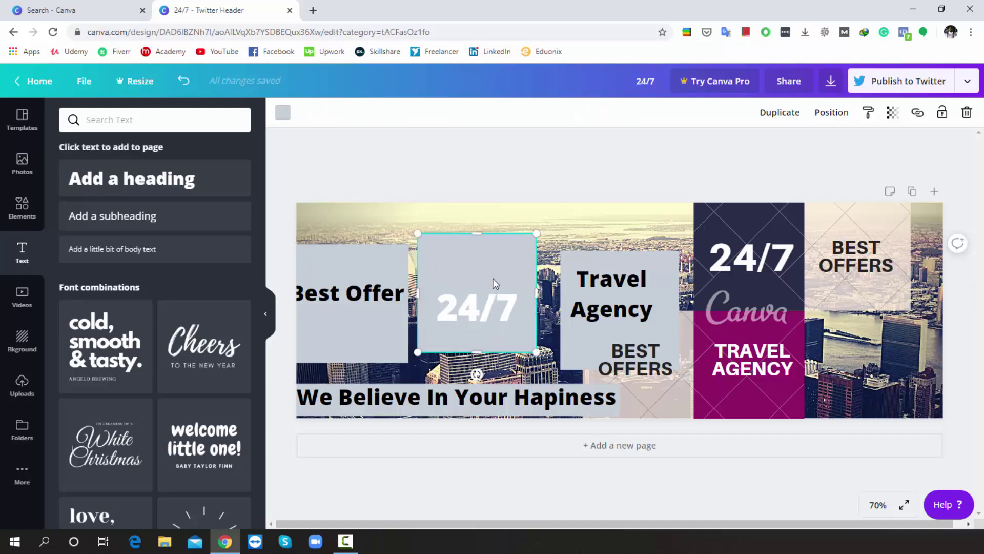
left_click_drag(494, 300, 495, 285)
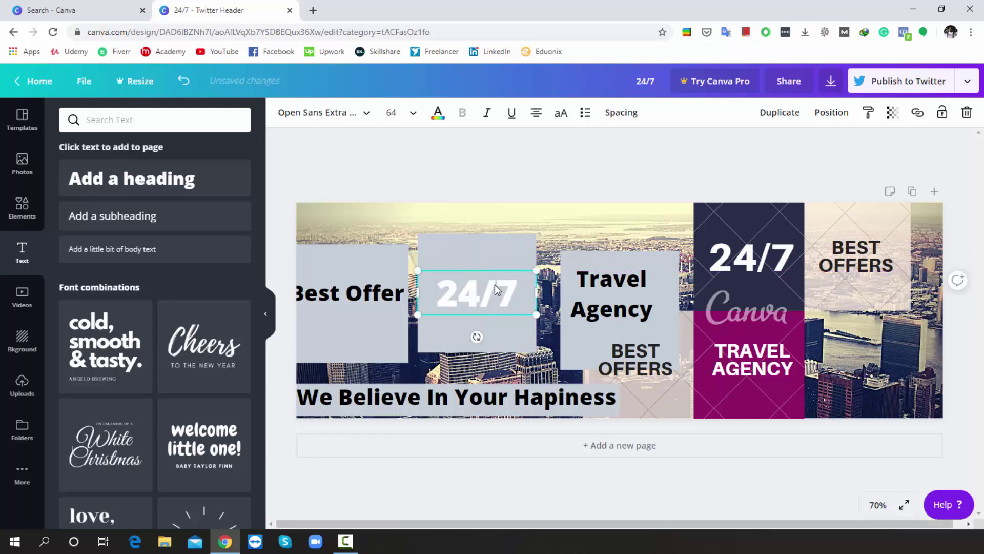
- Fill the square behind the new 24/7 heading with the near-black document color and set its transparency to 87
left_click(489, 258)
left_click(283, 111)
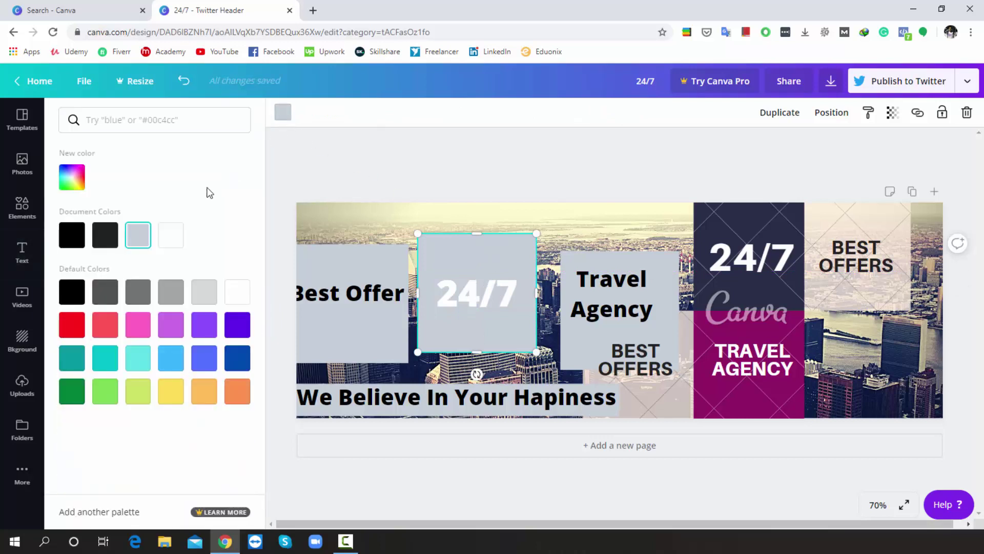
left_click(113, 239)
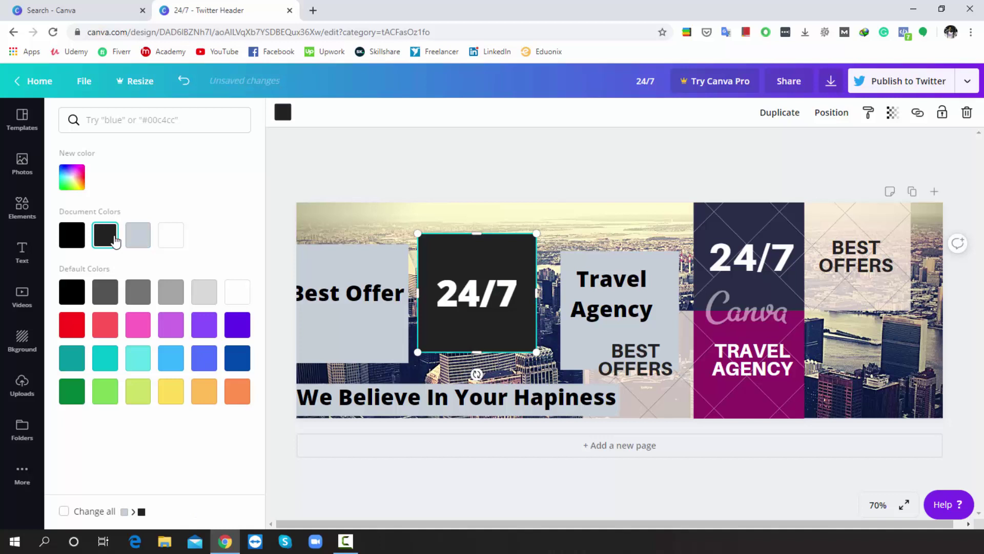
left_click(112, 298)
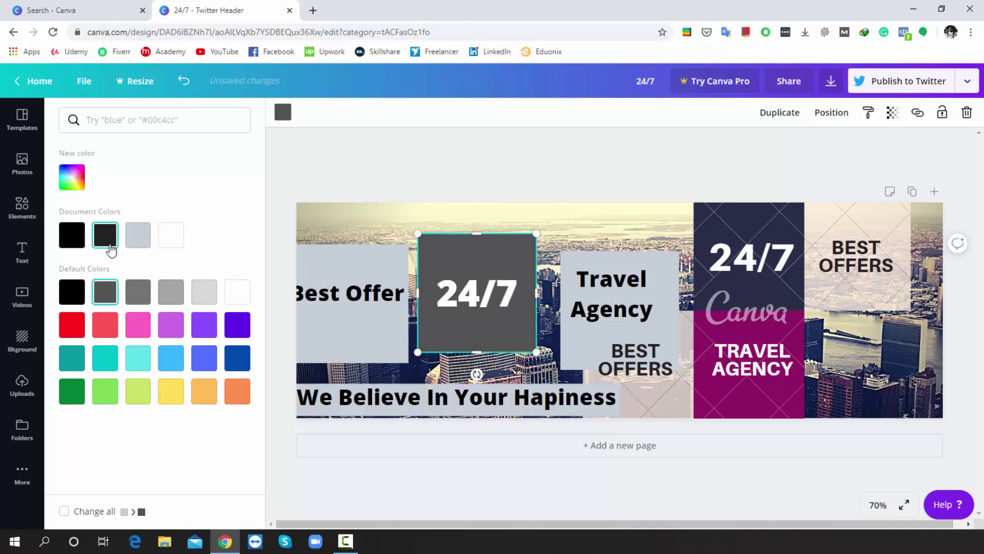
left_click(110, 249)
left_click(892, 112)
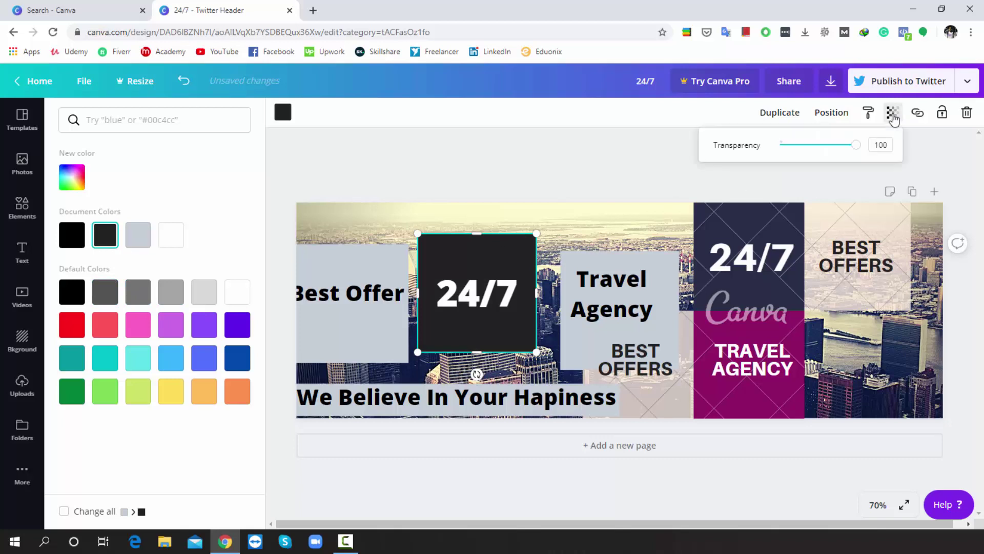
mouse_move(862, 146)
left_mouse_down()
mouse_move(827, 153)
mouse_move(853, 152)
left_mouse_up()
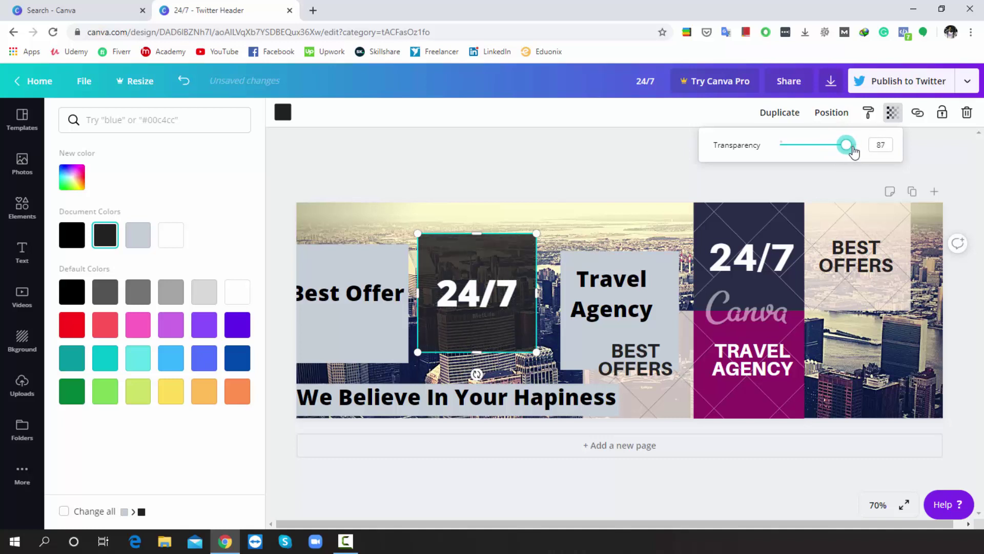
- Change the "Best Offer" heading's font to League Spartan and narrow its text box so the words wrap onto two lines
left_click(338, 295)
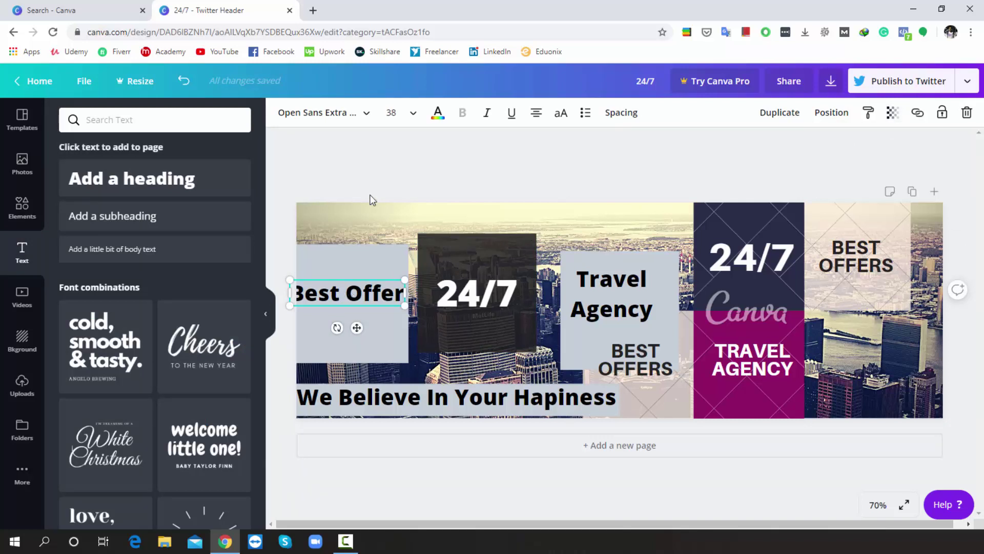
left_click(367, 114)
left_click(130, 254)
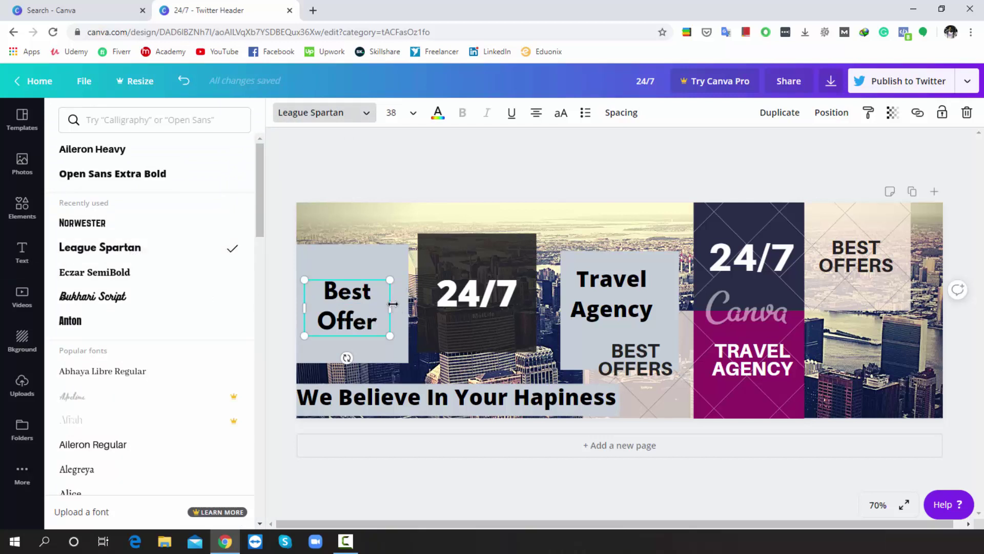
- Fill the square behind the "Best Offer" heading with the bright red default color and set its transparency to 78
left_click(366, 262)
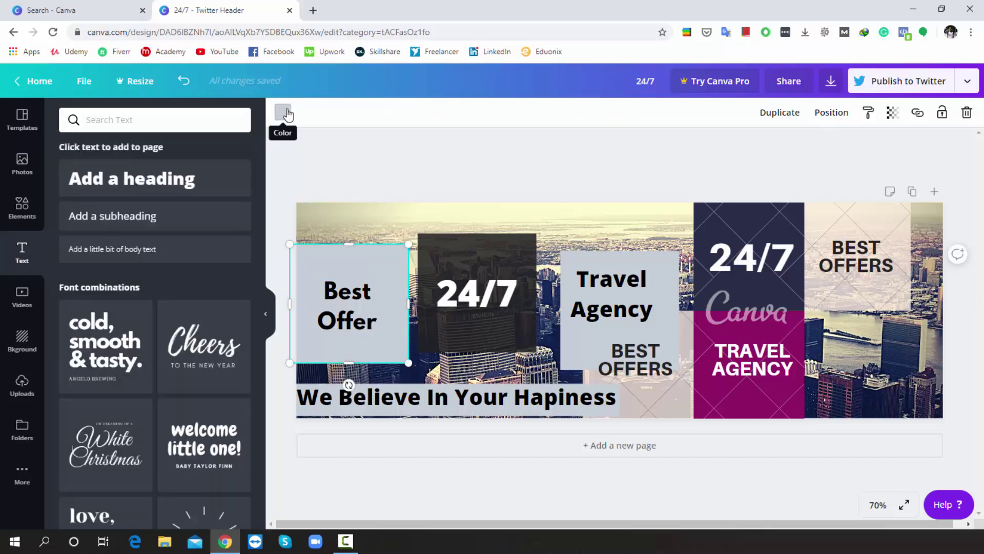
left_click(284, 112)
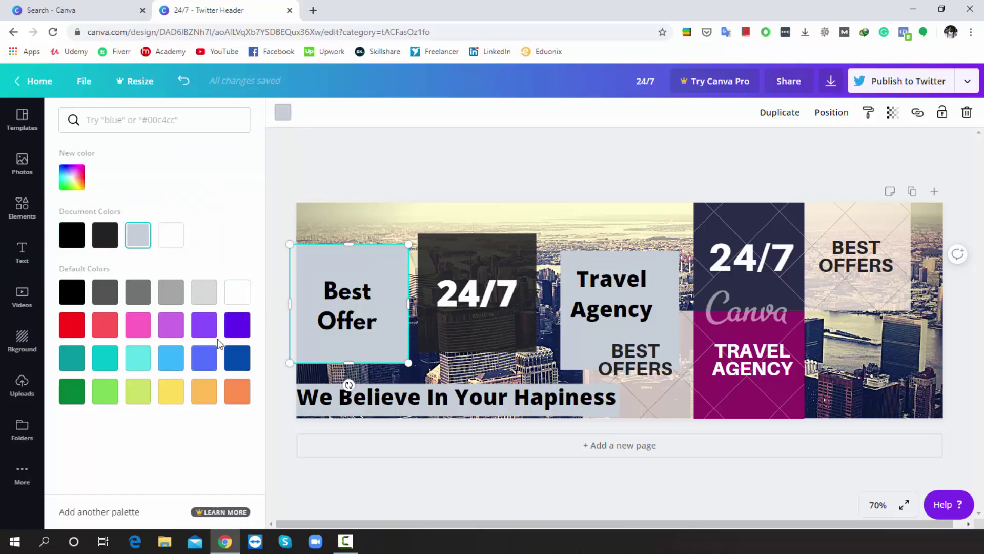
left_click(236, 362)
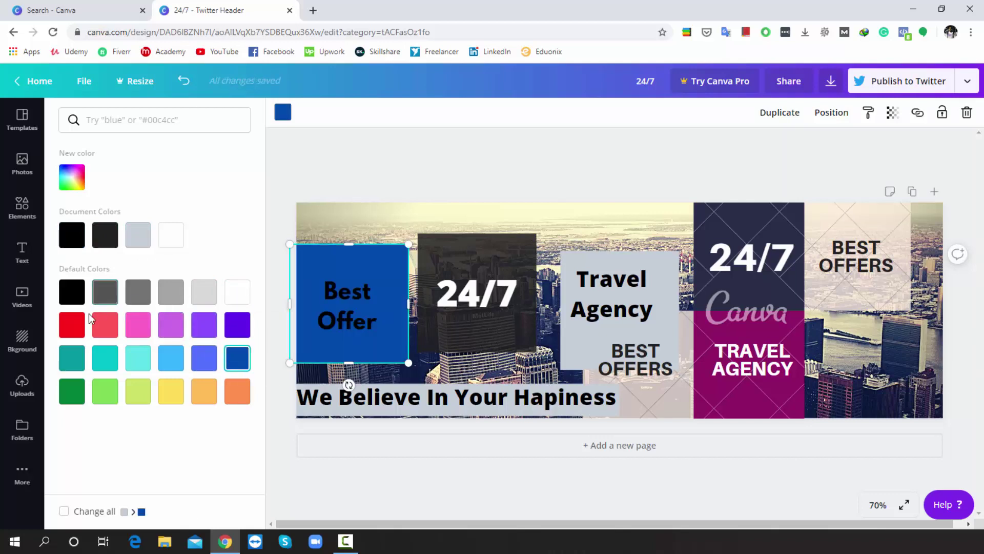
left_click(72, 325)
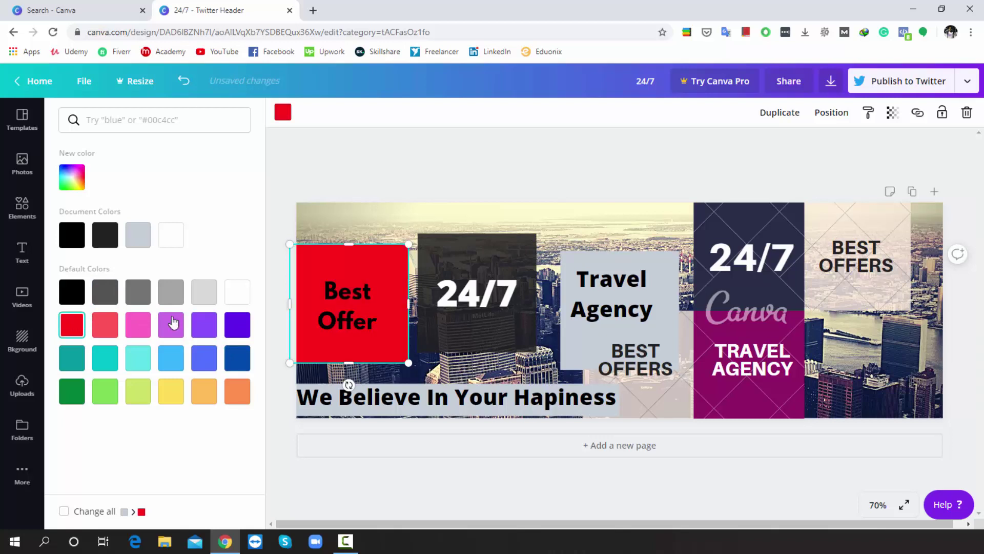
left_click(893, 113)
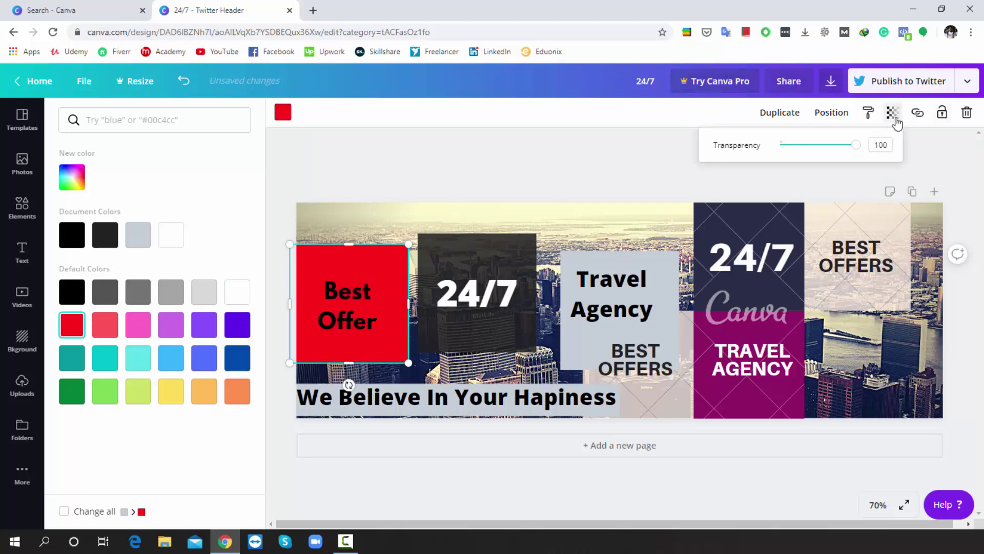
mouse_move(856, 145)
left_mouse_down()
mouse_move(790, 155)
mouse_move(845, 160)
left_mouse_up()
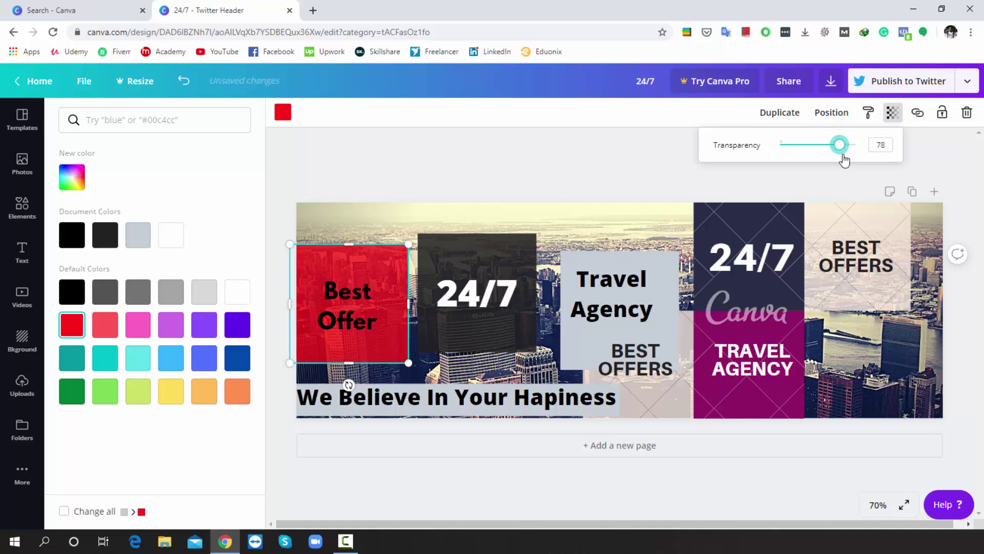
left_click(284, 113)
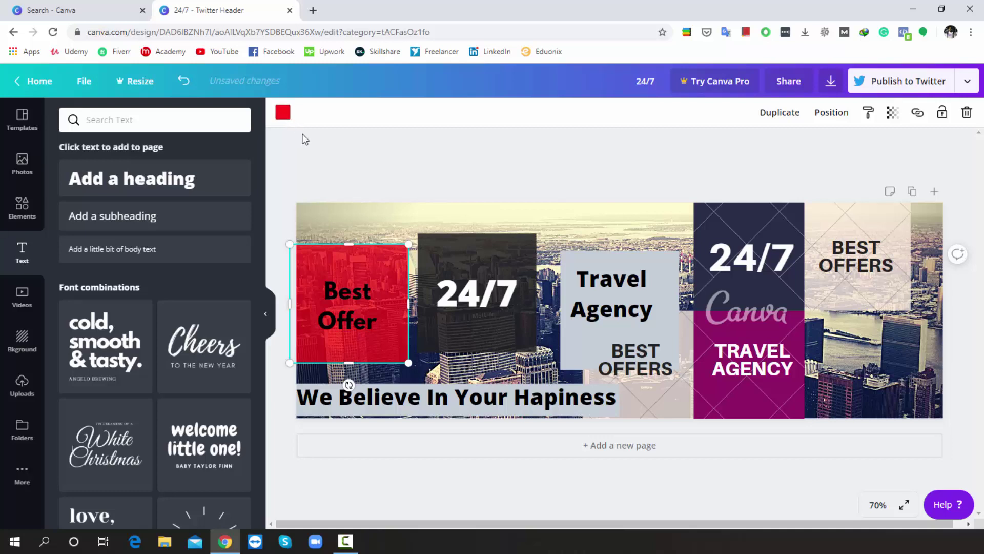
- Enlarge the "Best Offer" heading to font size 51.6 and centre it on the red square
left_click(339, 291)
left_click(413, 112)
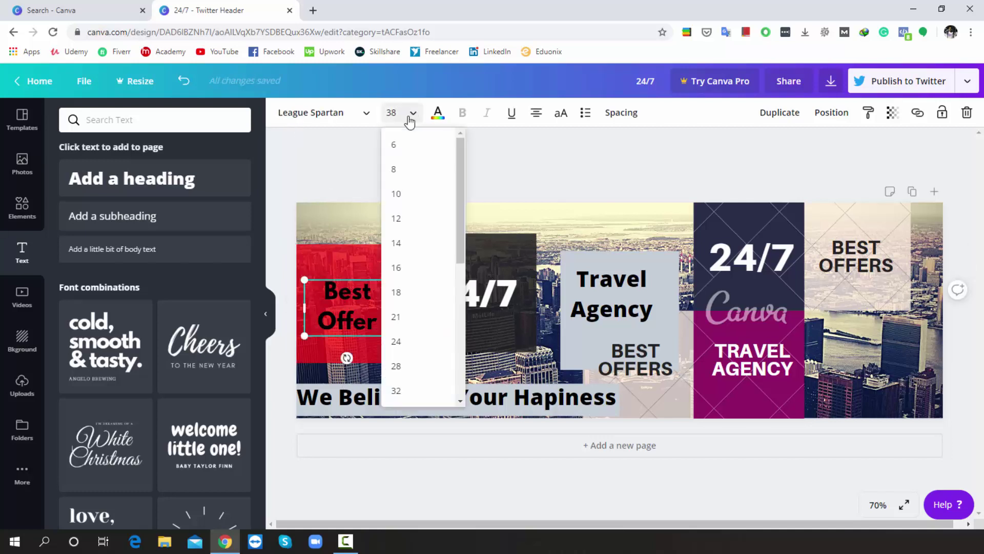
scroll(419, 342, "down", 1)
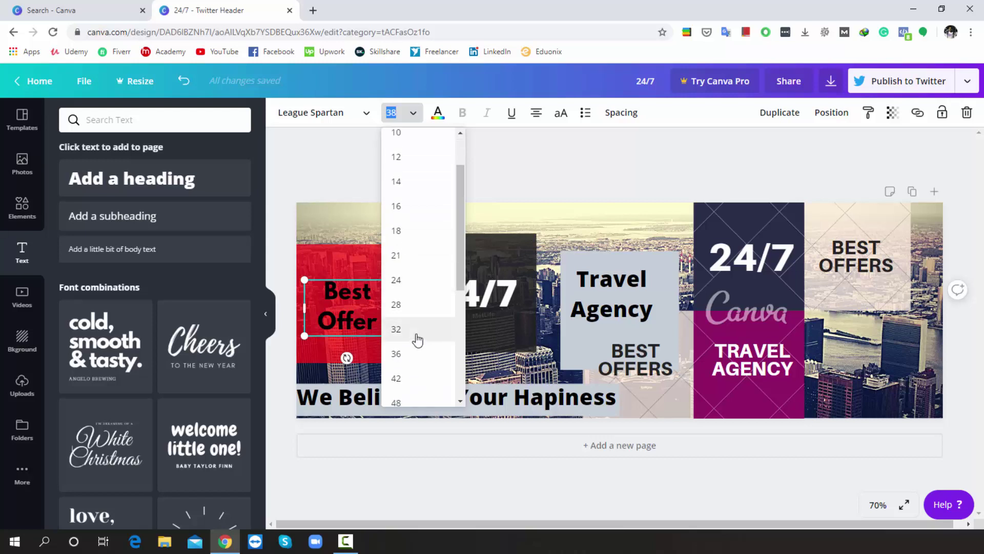
scroll(416, 339, "down", 3)
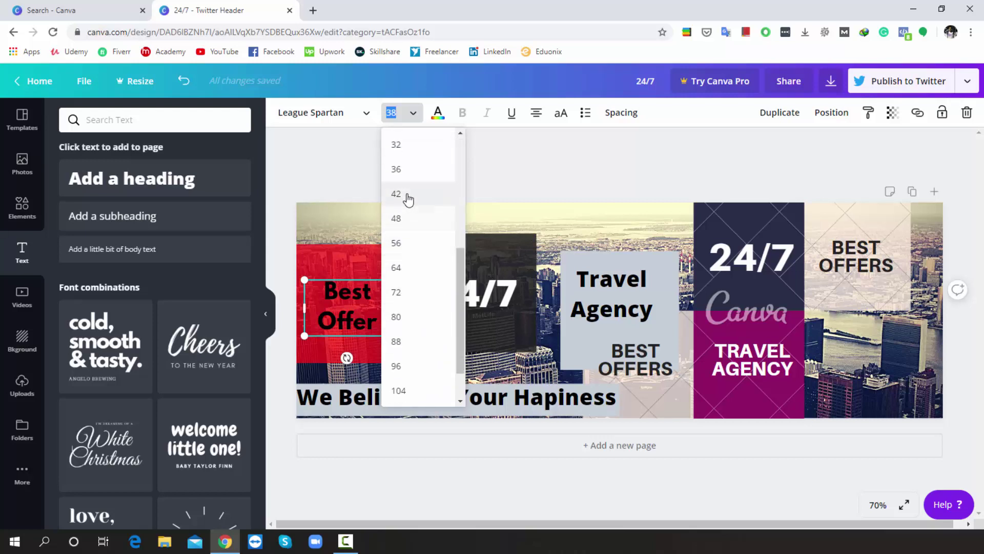
left_click(408, 196)
left_click(414, 114)
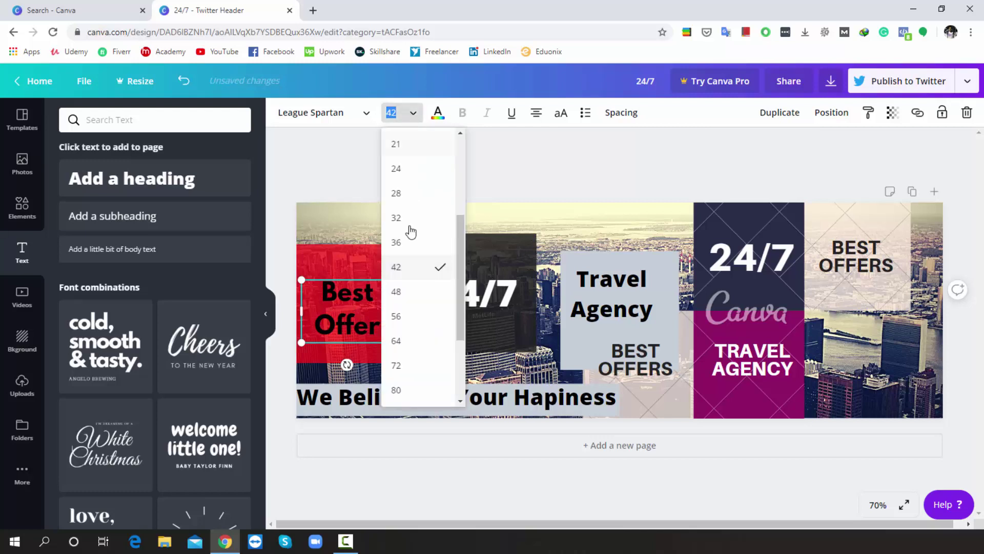
left_click(405, 327)
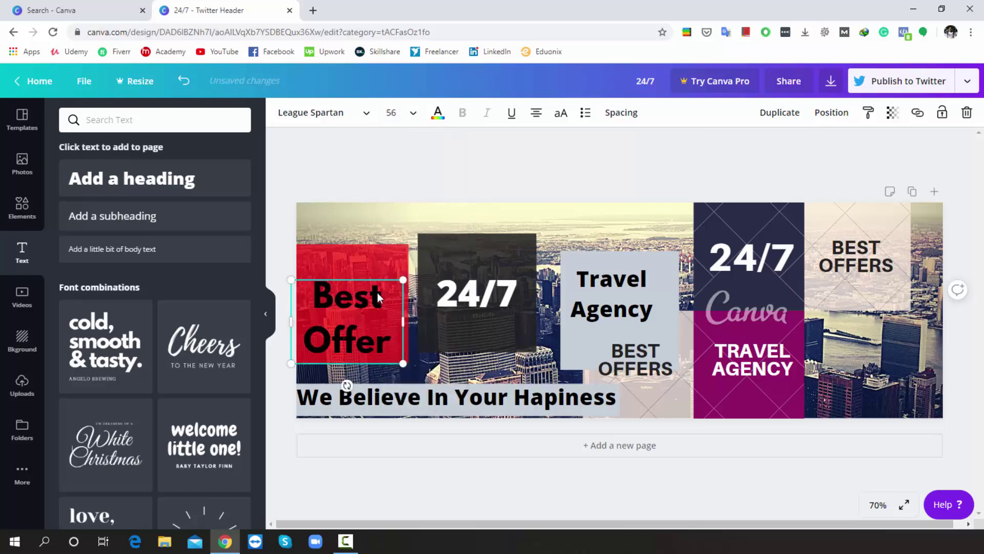
left_click(385, 278)
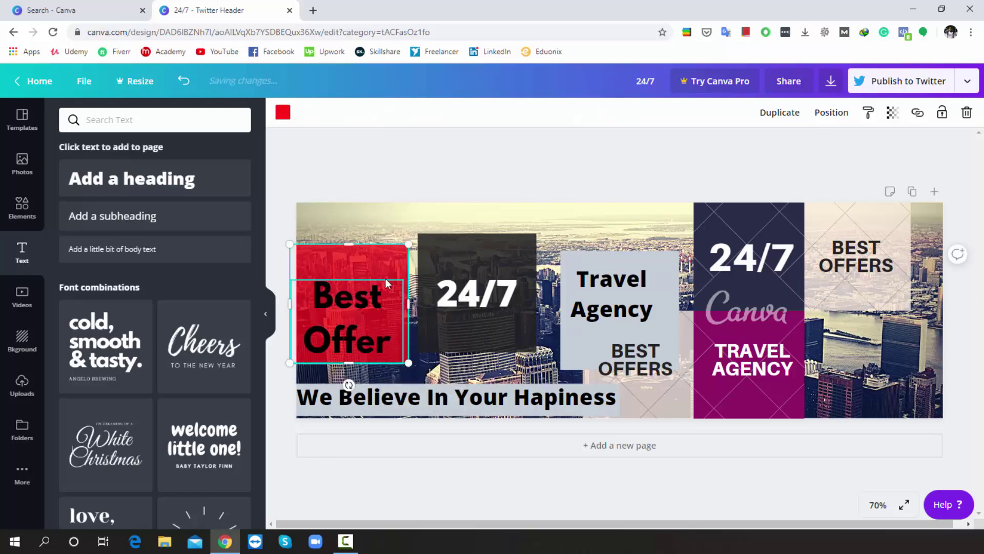
left_click(386, 281)
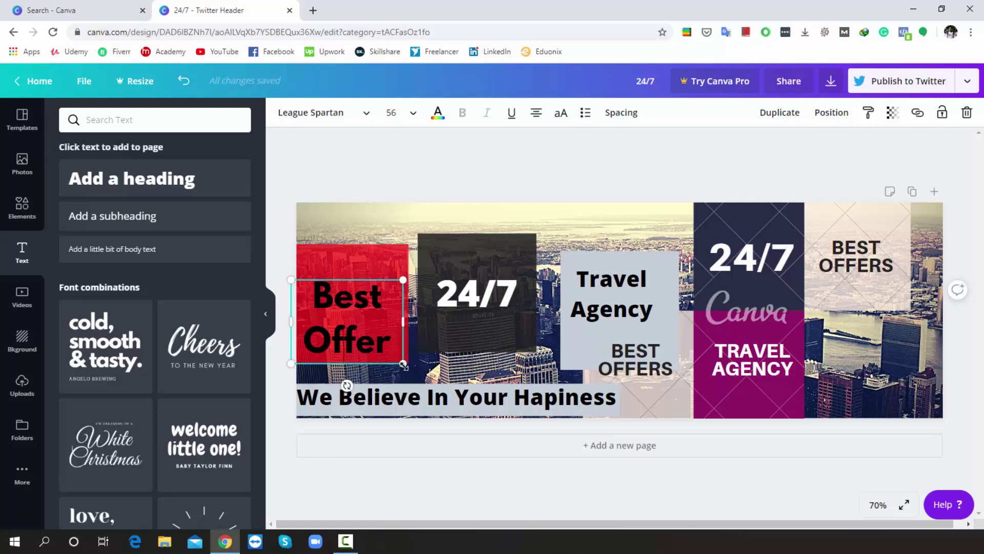
left_click_drag(398, 362, 395, 356)
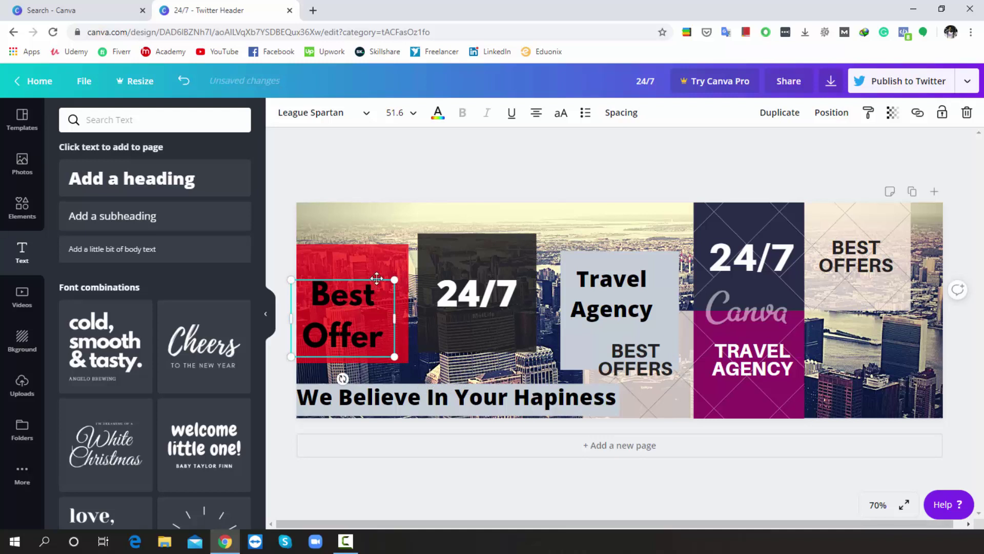
mouse_move(380, 266)
left_mouse_down()
mouse_move(387, 272)
mouse_move(383, 262)
left_mouse_up()
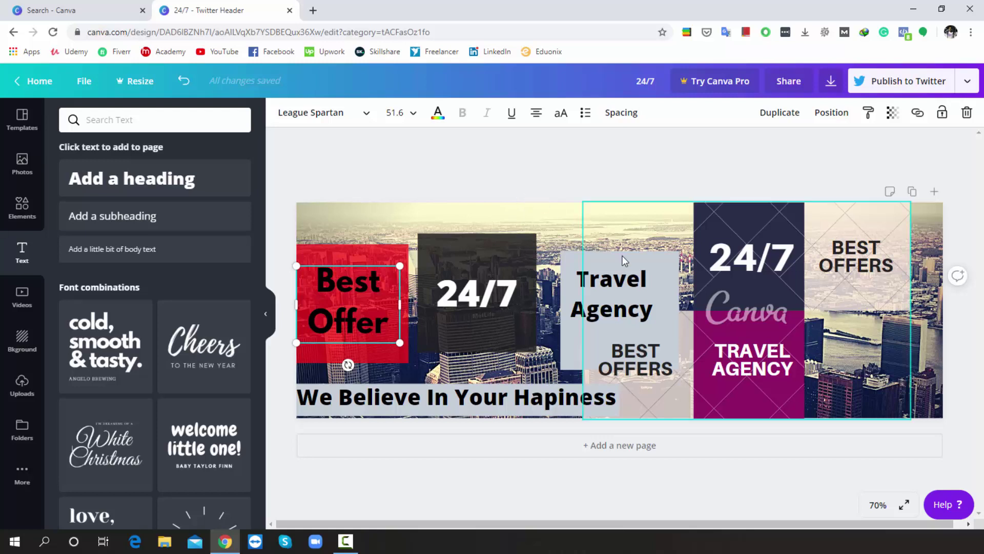
- Change the font of the two-line "Travel Agency" heading on the grey square to Archivo Black
left_click(654, 272)
left_click(361, 113)
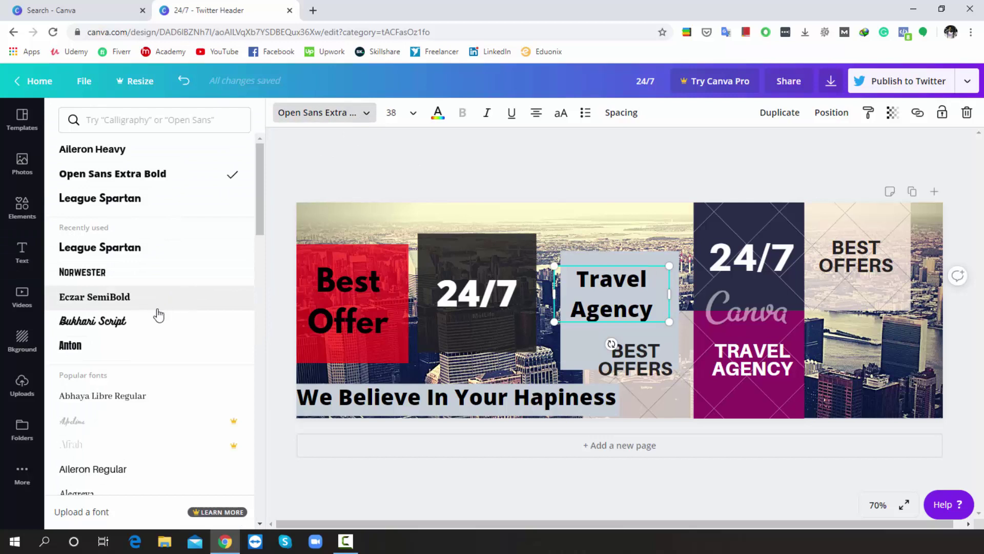
scroll(159, 315, "down", 8)
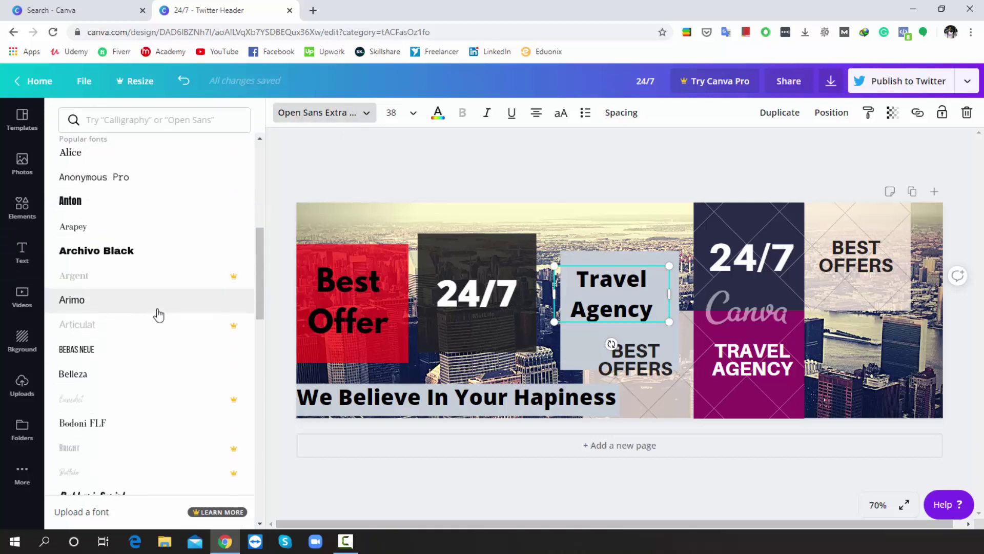
left_click(142, 256)
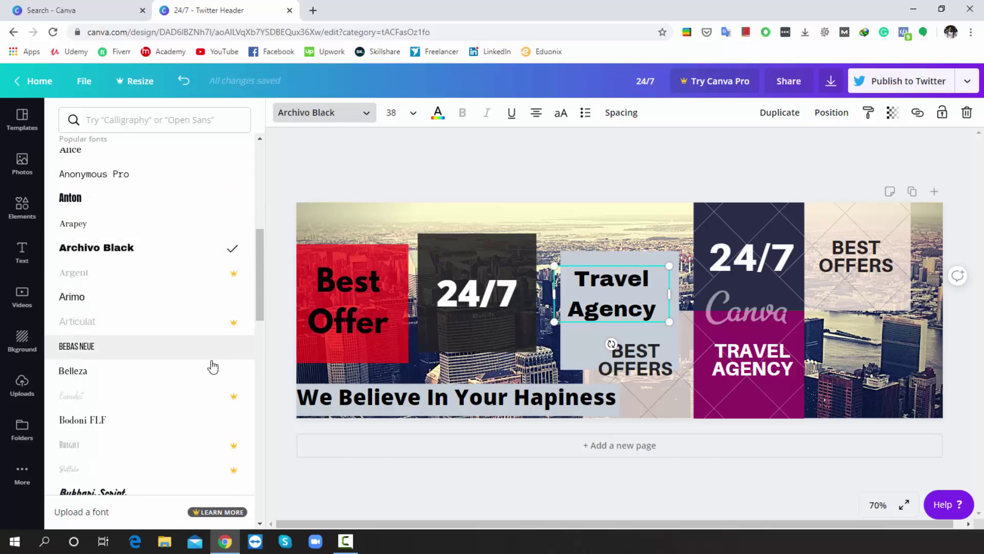
- Fill the square behind the black "Travel Agency" heading with the light turquoise default color and set its transparency to 80
left_click(651, 254)
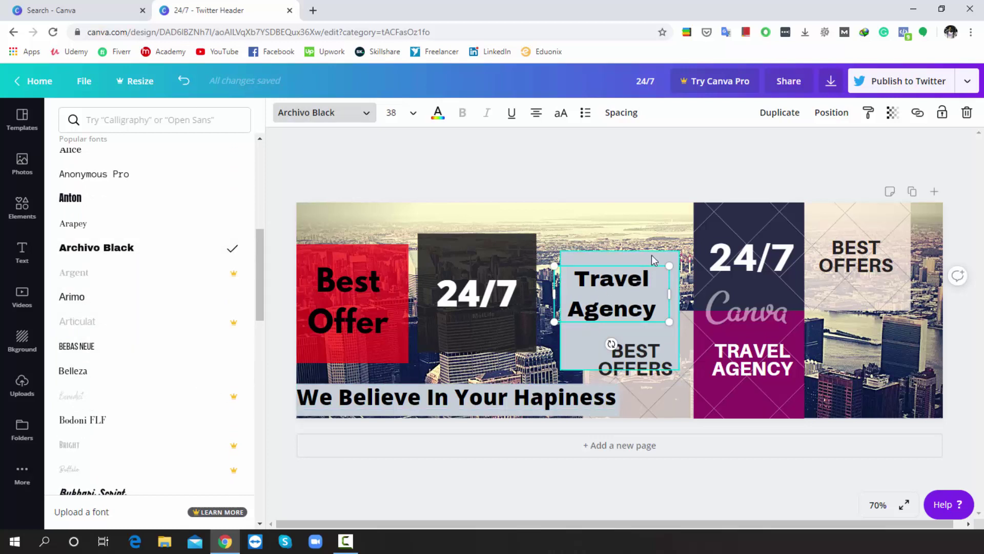
left_click(284, 113)
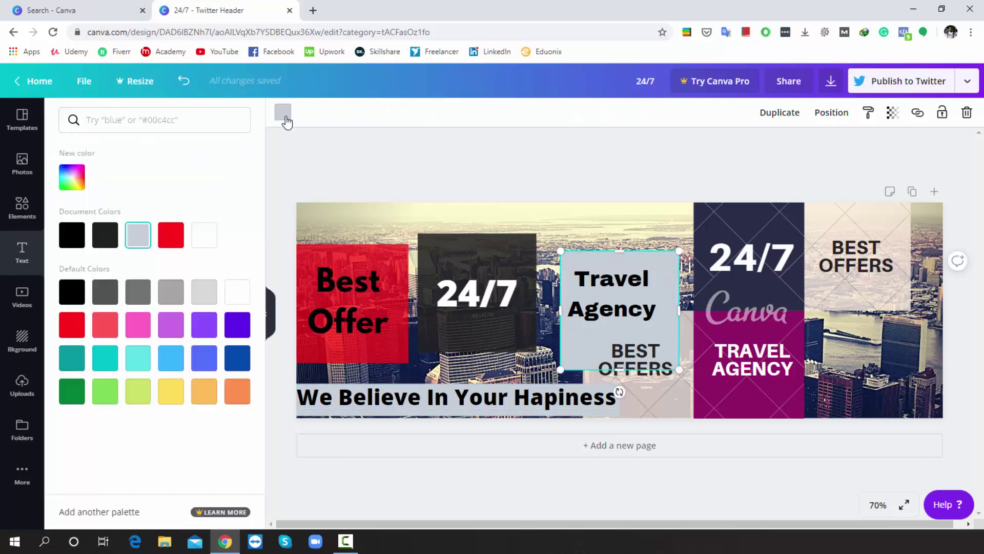
left_click(138, 324)
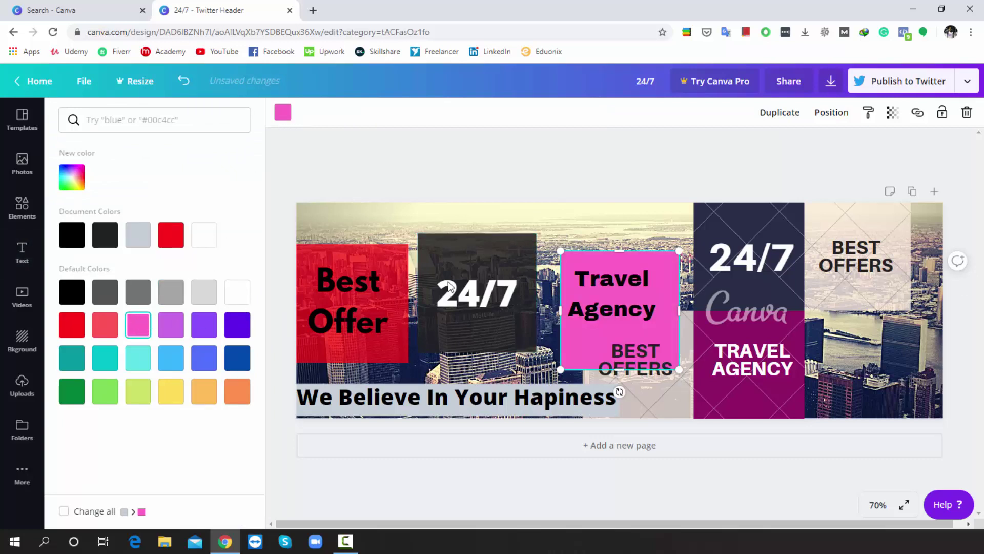
left_click(105, 324)
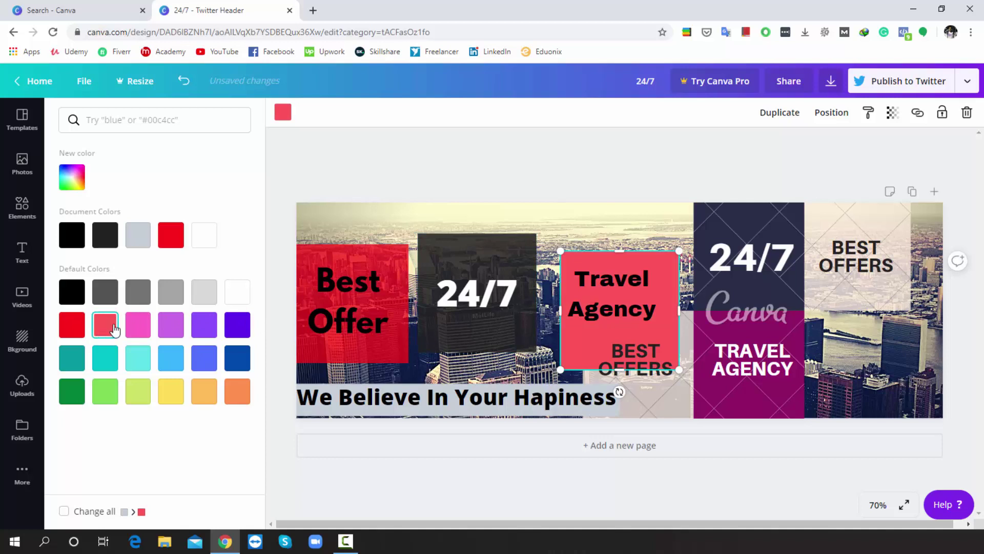
left_click(137, 327)
left_click(238, 330)
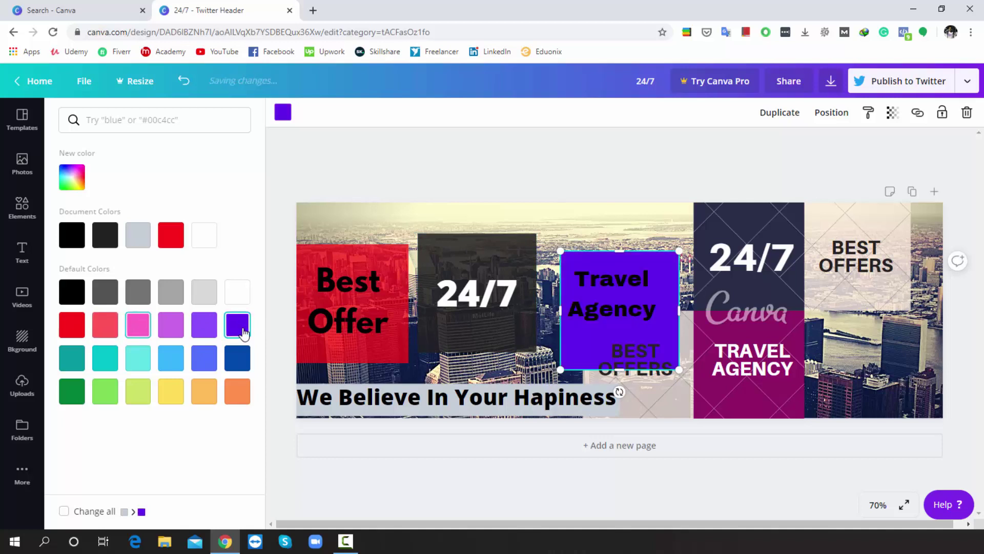
left_click(238, 358)
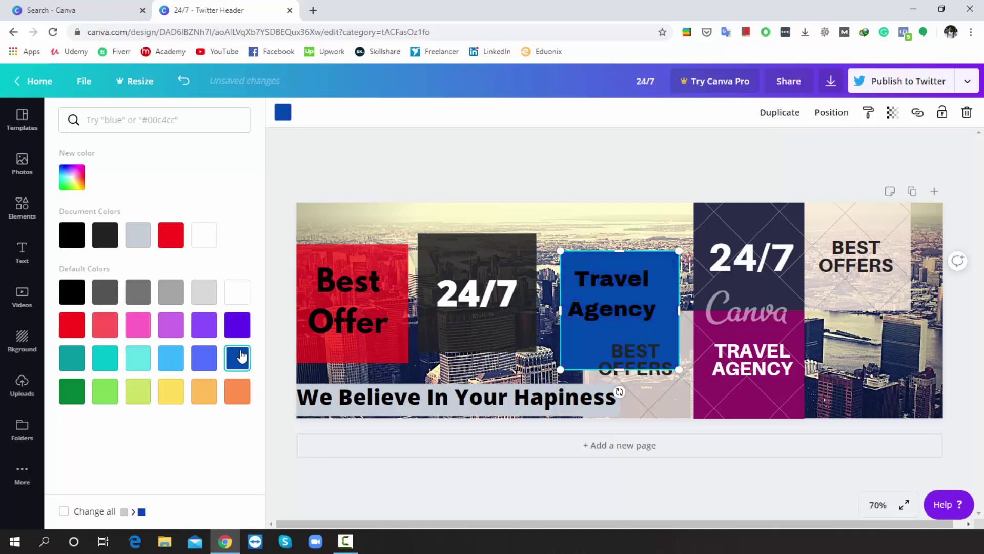
left_click(203, 362)
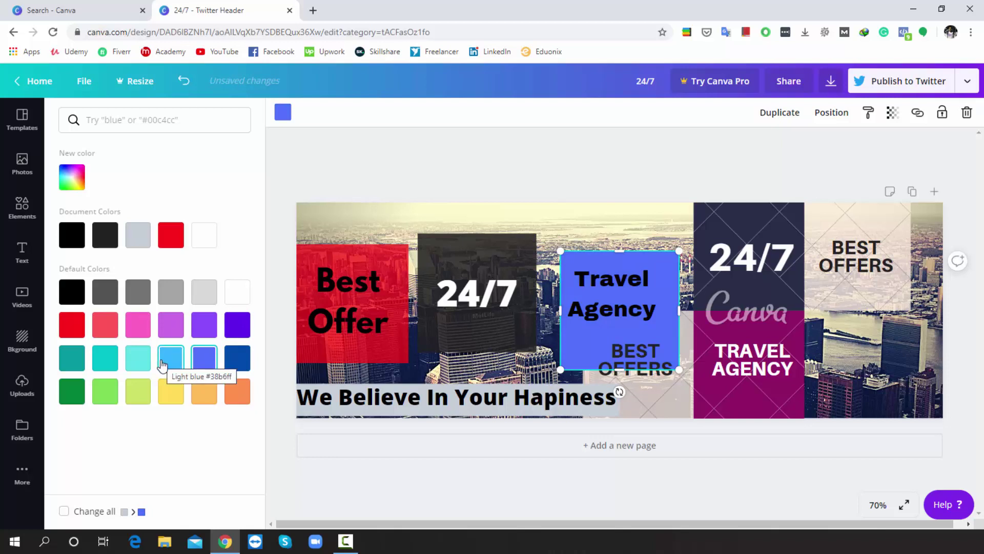
left_click(143, 361)
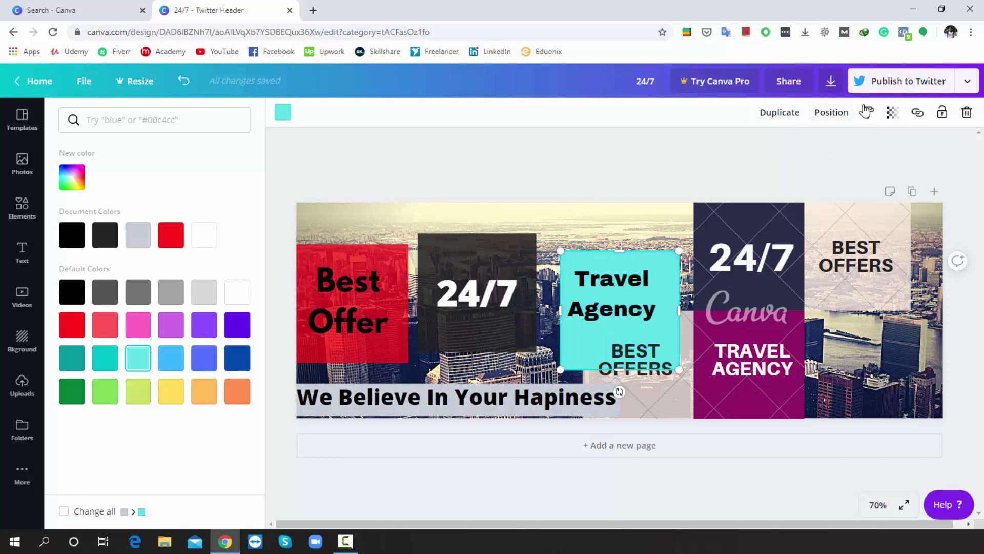
left_click(893, 114)
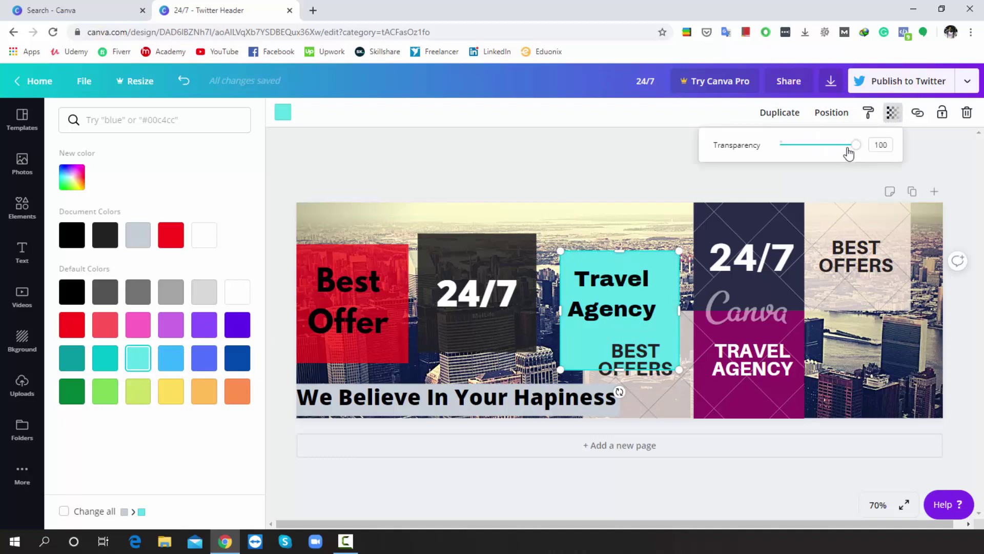
mouse_move(859, 151)
left_mouse_down()
mouse_move(834, 149)
mouse_move(846, 157)
left_mouse_up()
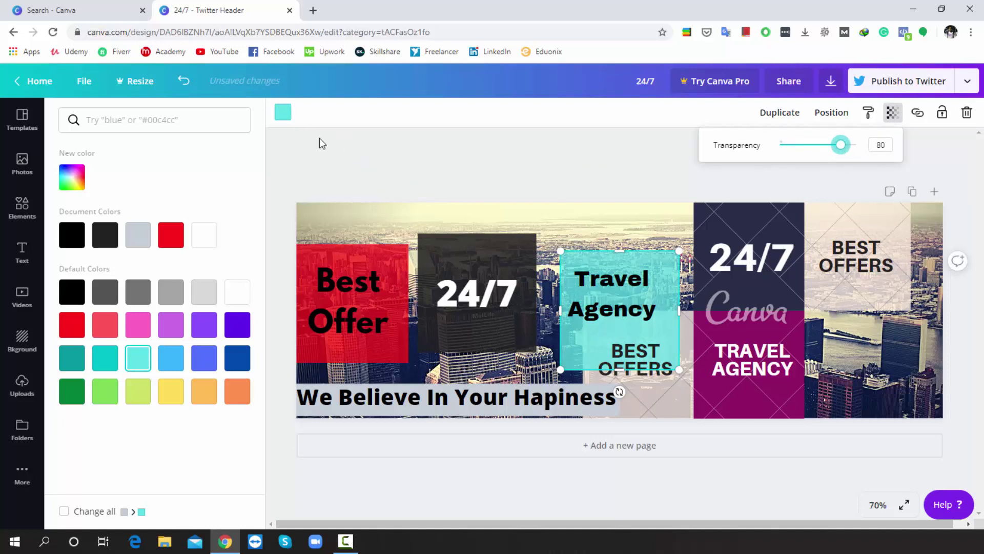
- Try violet as the text color of the "Travel Agency" heading on the turquoise square and restore it to black
left_click(609, 291)
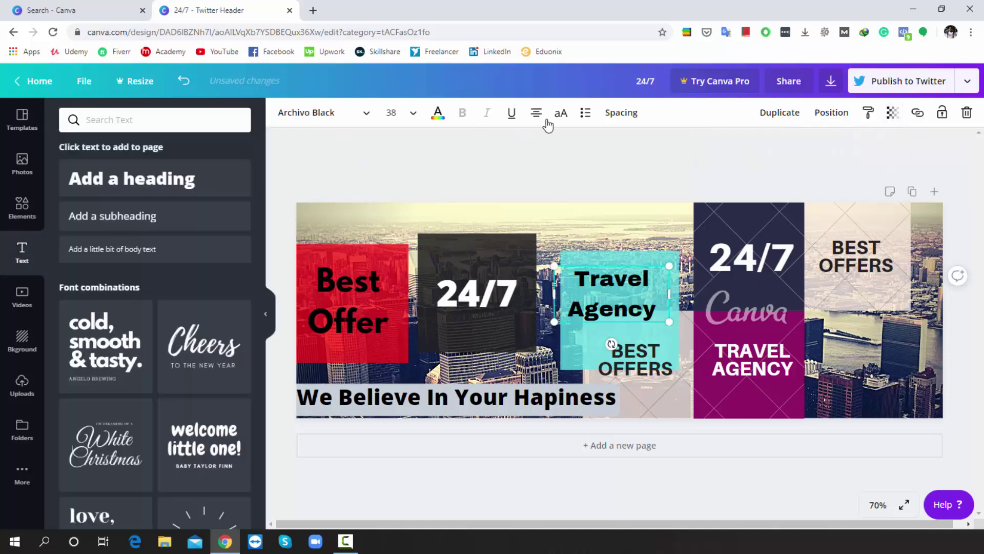
left_click(439, 114)
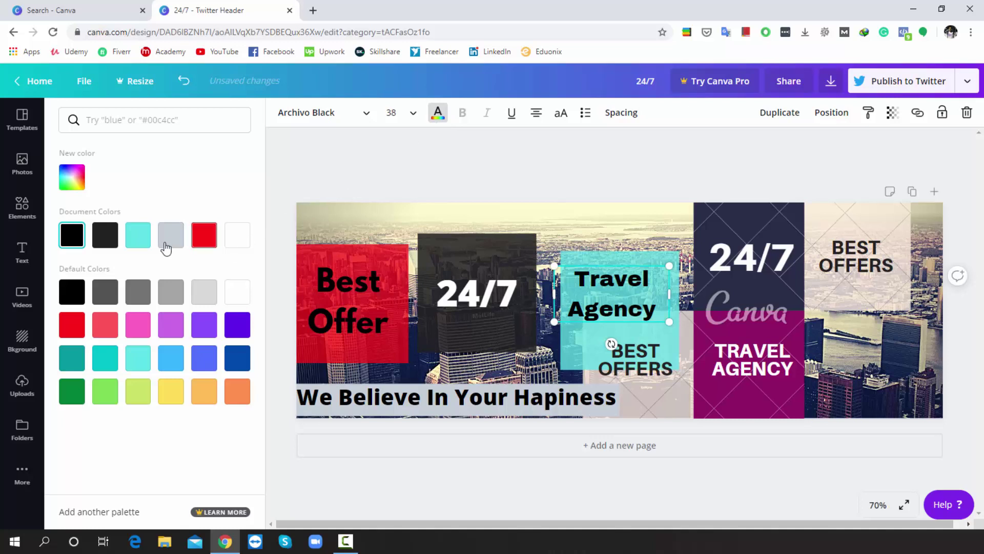
left_click(240, 328)
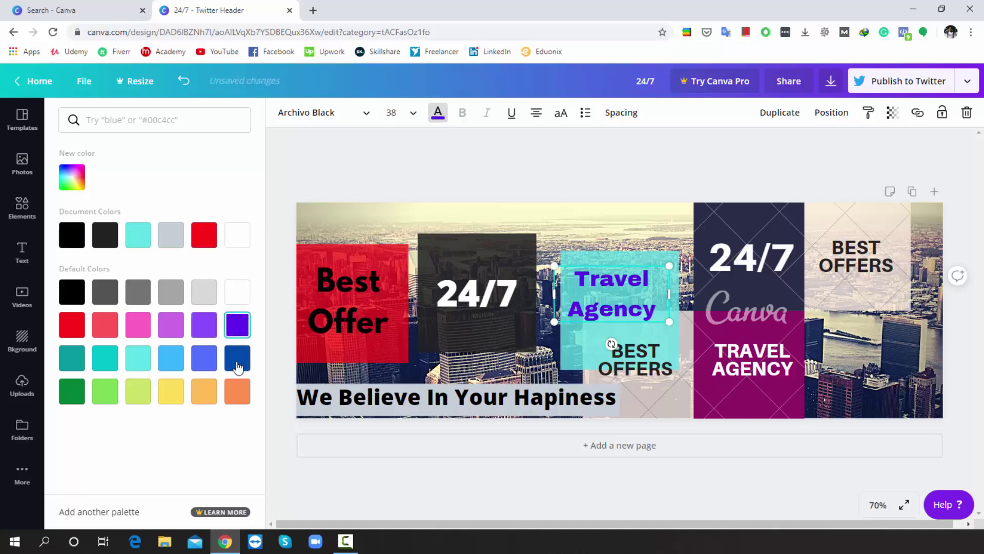
left_click(69, 290)
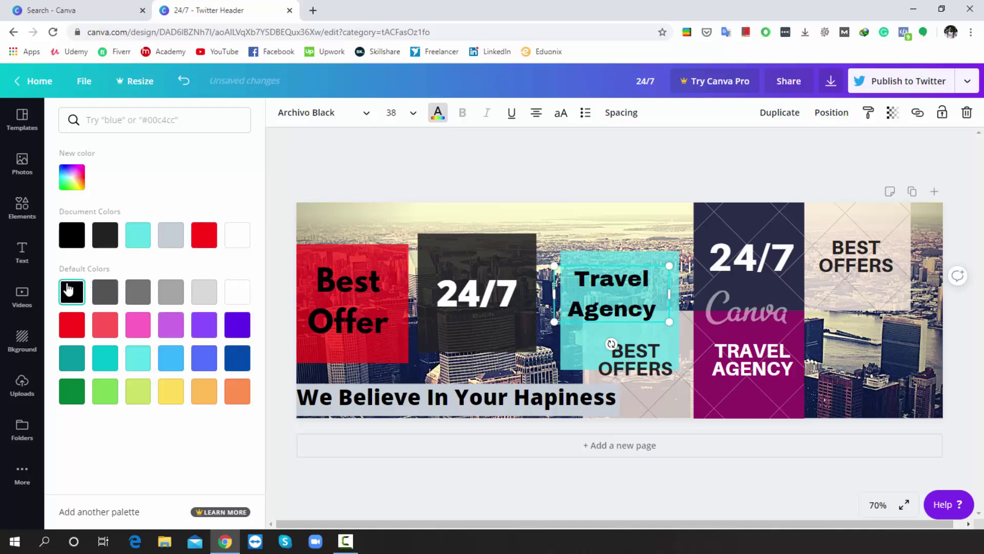
left_click(73, 234)
left_click(236, 234)
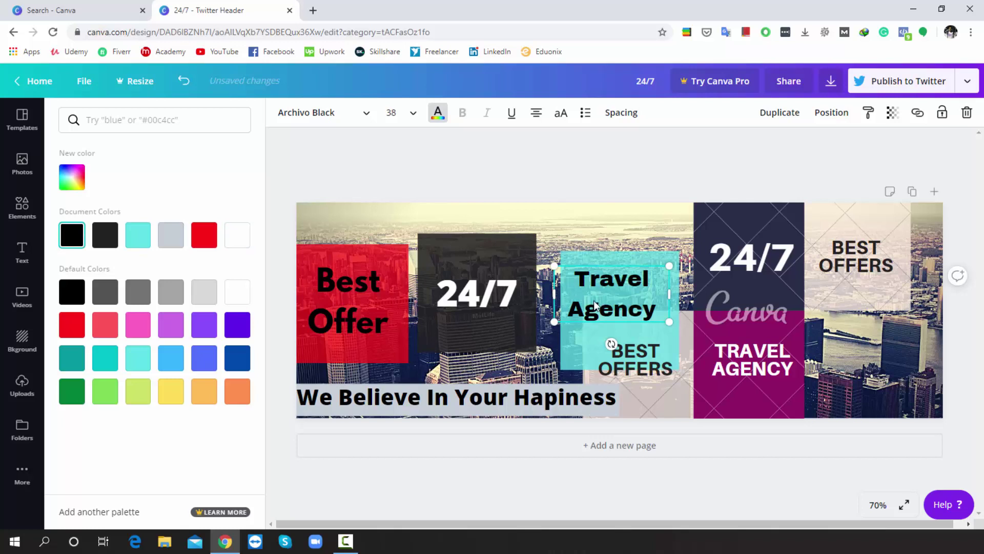
- Set the black "Travel Agency" heading to font size 48 and centre it horizontally on the turquoise square
left_click(409, 120)
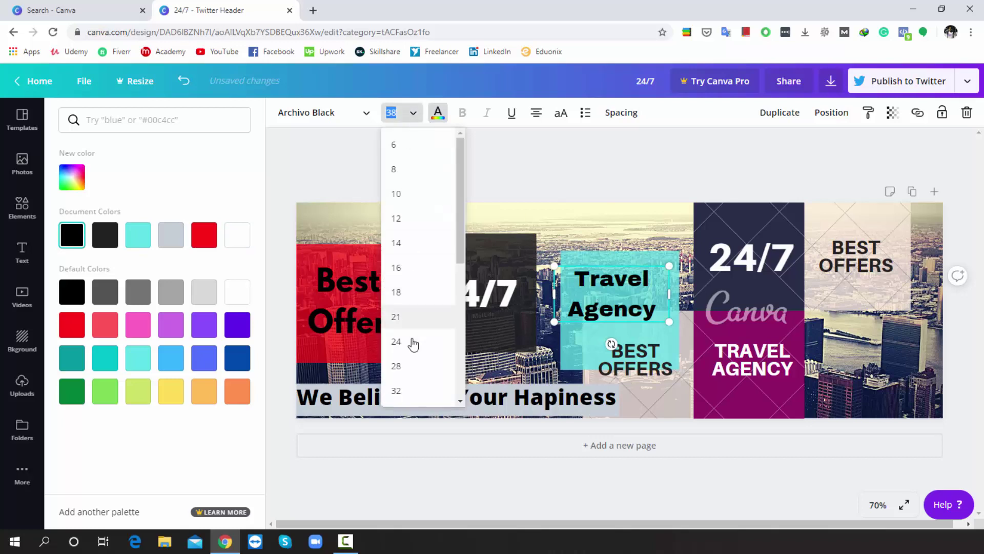
scroll(413, 389, "down", 3)
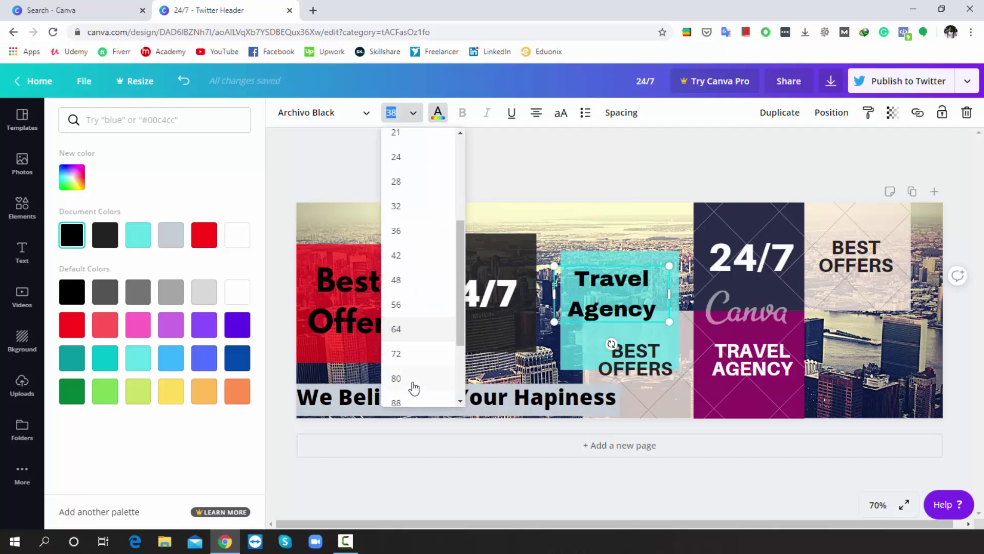
left_click(397, 280)
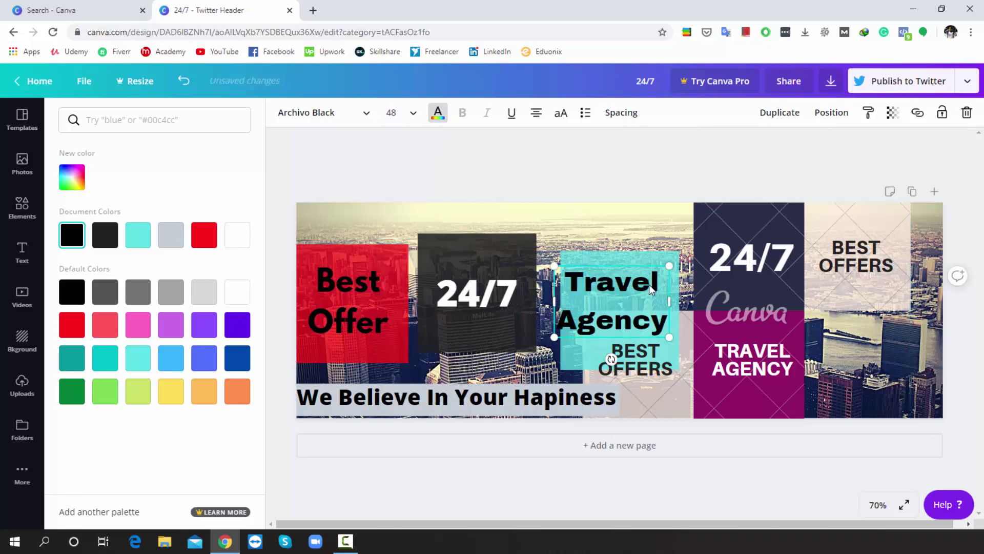
left_click_drag(649, 284, 662, 287)
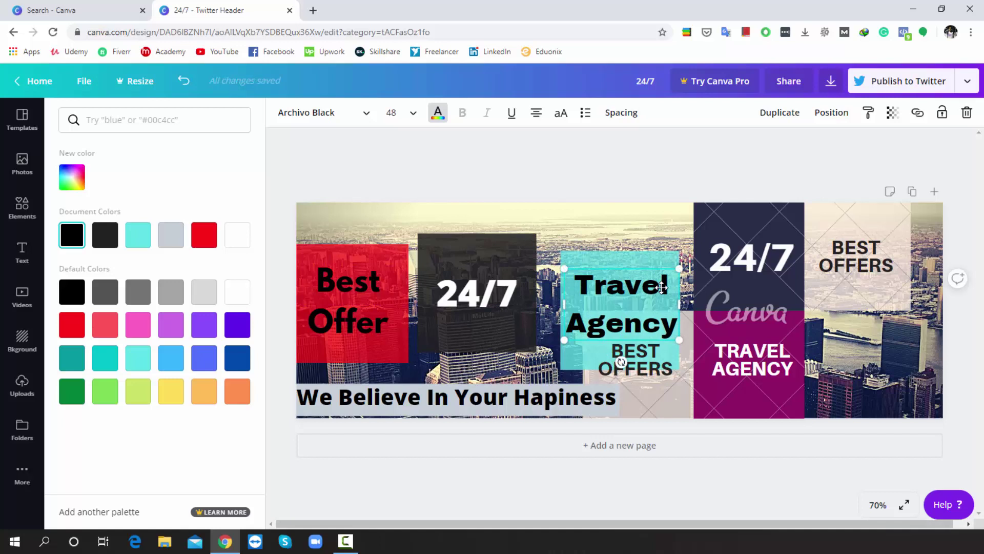
- Reduce the "We Believe In Your Hapiness" tagline to font size 32 and fit it neatly on the shortened grey strip
left_click(503, 397)
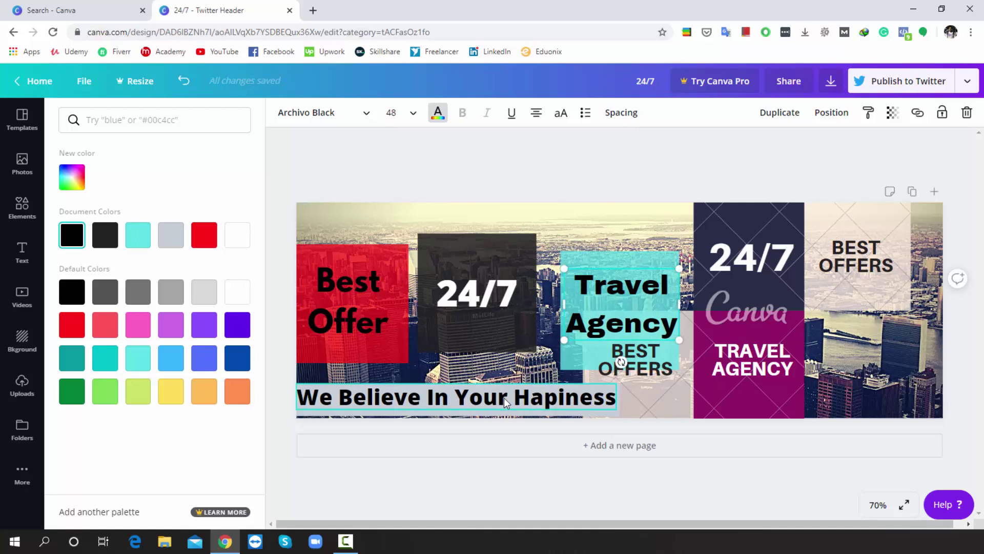
left_click(409, 112)
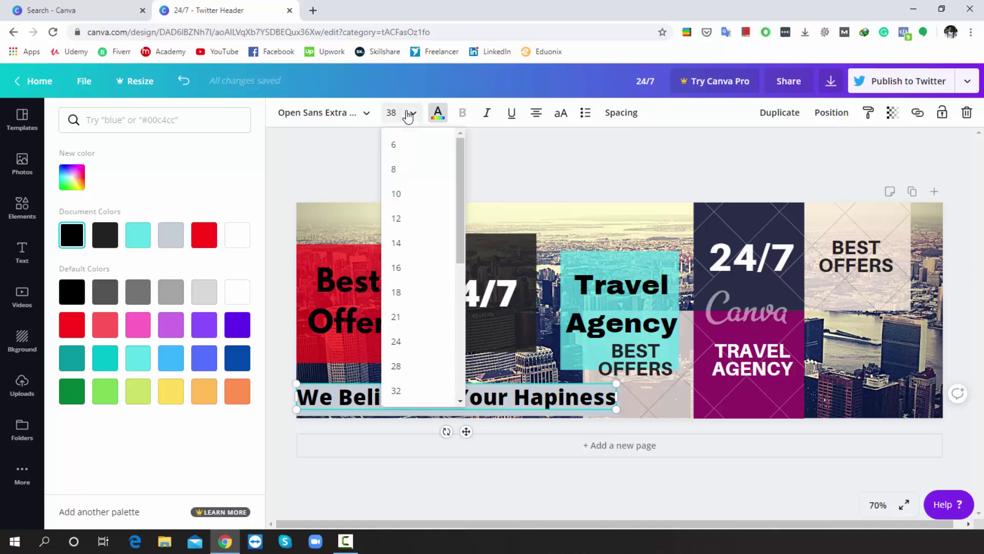
scroll(433, 341, "down", 2)
scroll(433, 345, "down", 1)
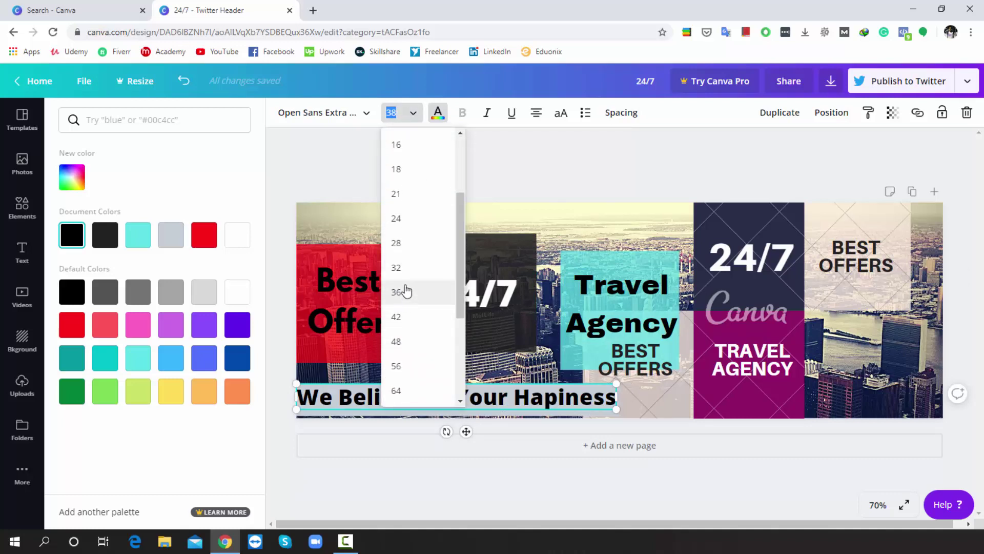
left_click(402, 267)
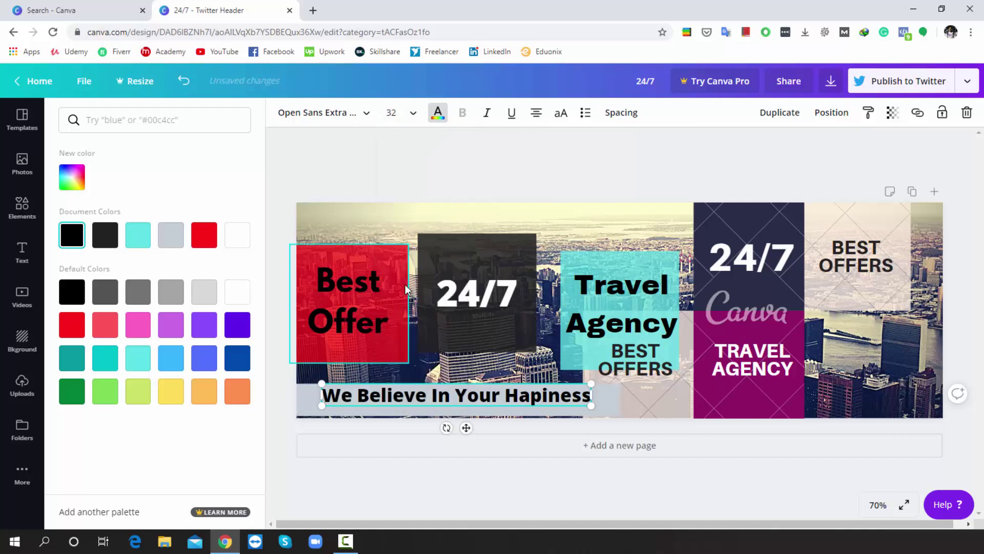
left_click_drag(500, 402, 496, 407)
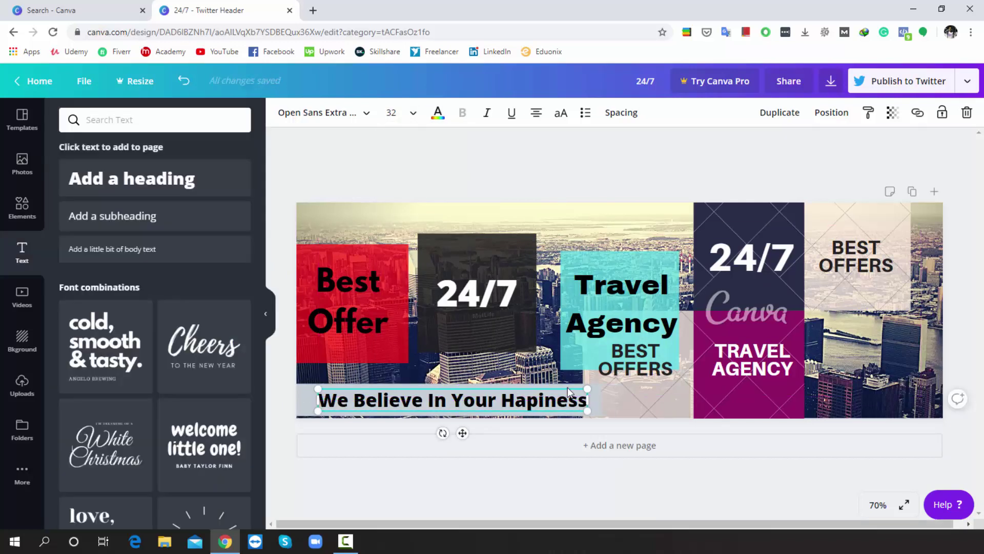
- Delete the watermarked template graphic and its leftover "BEST OFFERS", "24/7" and "TRAVEL AGENCY" text boxes
left_click(844, 216)
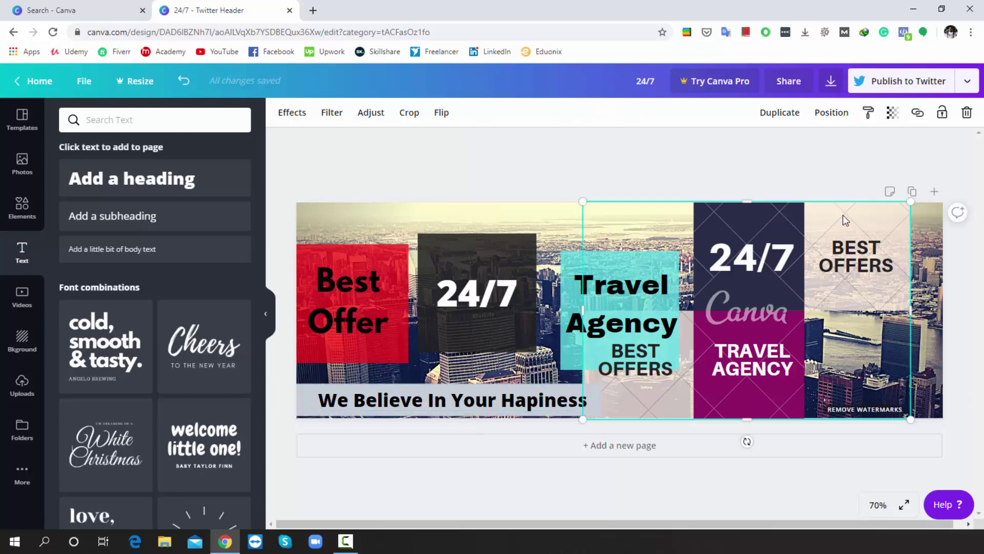
left_click(966, 114)
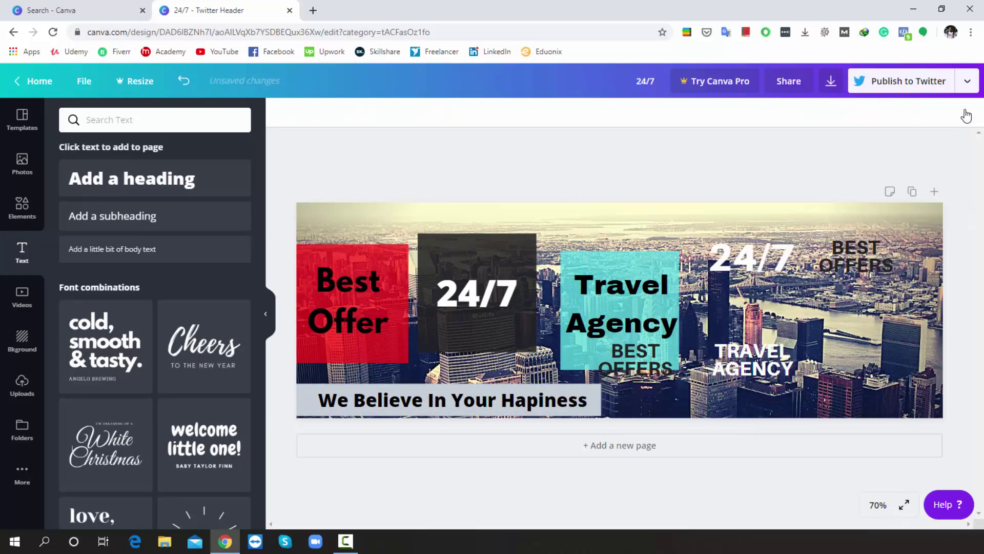
left_click(872, 263)
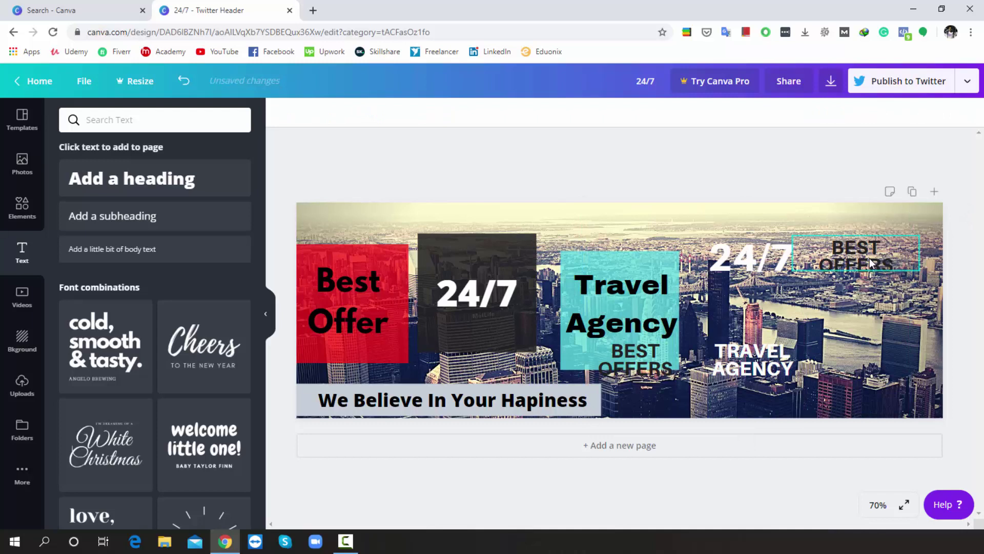
left_click(966, 112)
left_click(764, 263)
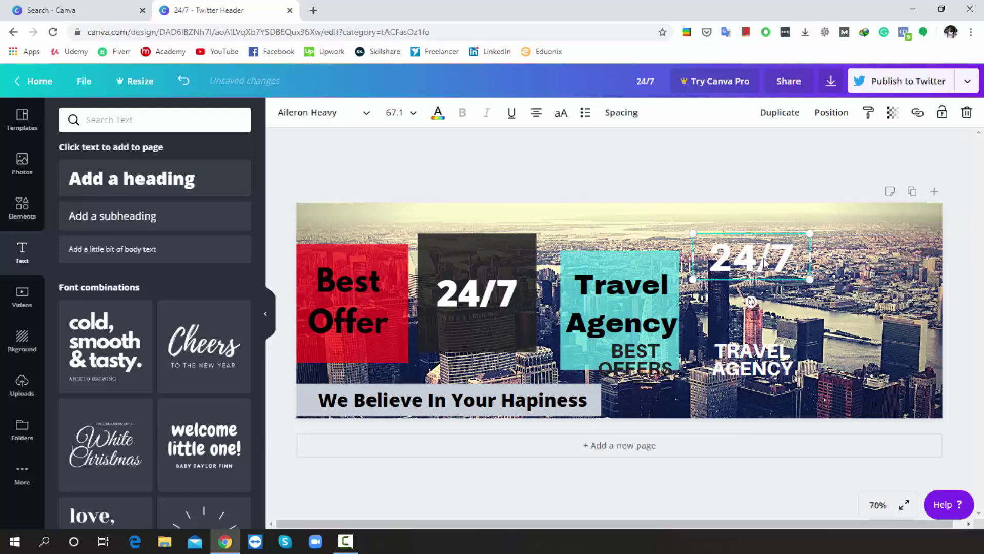
left_click(966, 113)
left_click(764, 366)
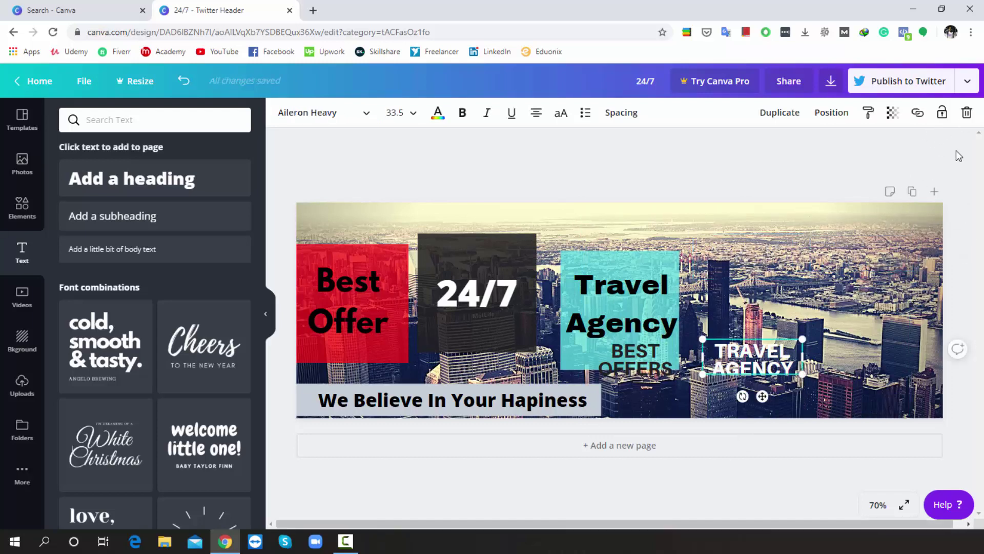
left_click(967, 113)
left_click(647, 359)
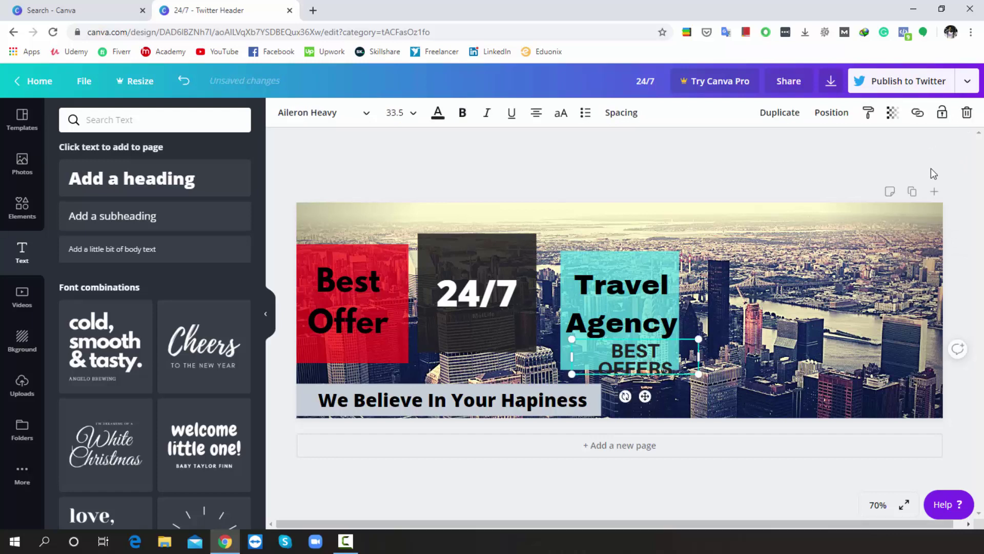
left_click(966, 113)
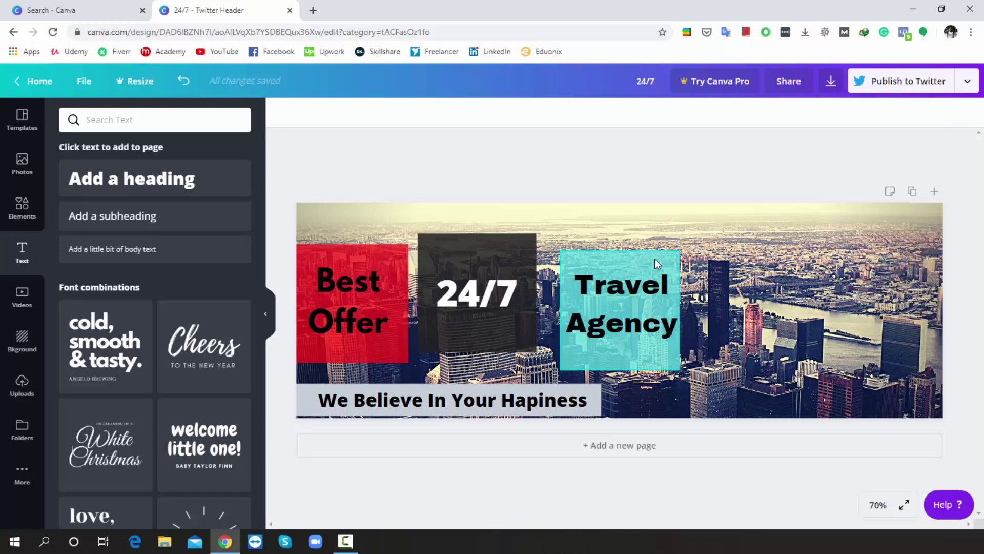
- Move the turquoise square and its "Travel Agency" heading into the right half of the banner, leaving room for another block beside it
left_click_drag(654, 258, 891, 236)
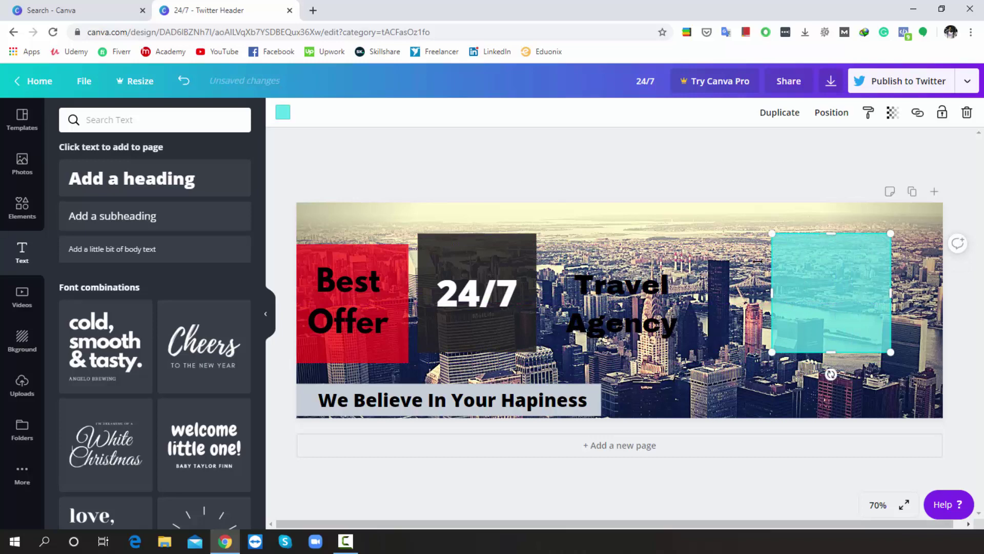
left_click_drag(643, 281, 848, 268)
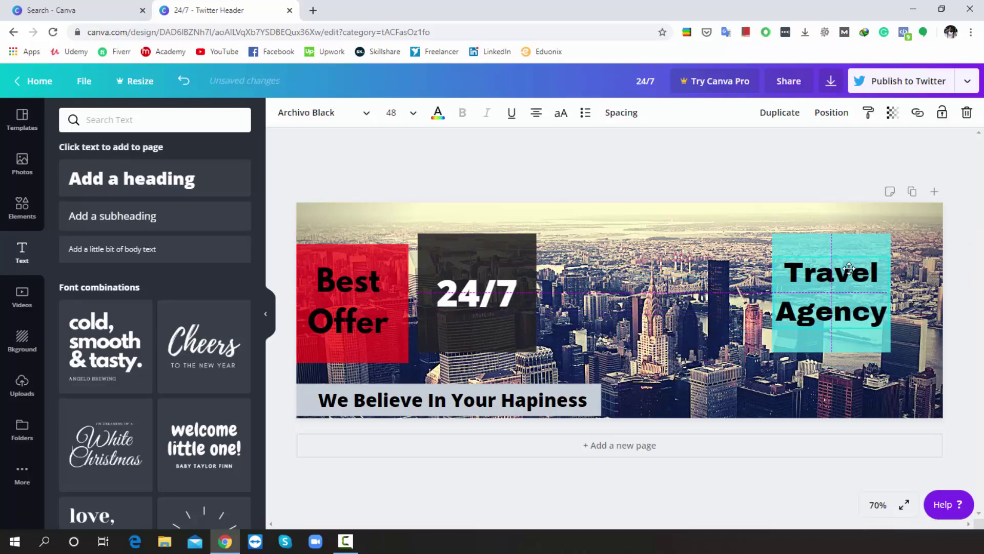
left_click(797, 247)
left_click_drag(797, 247, 661, 247)
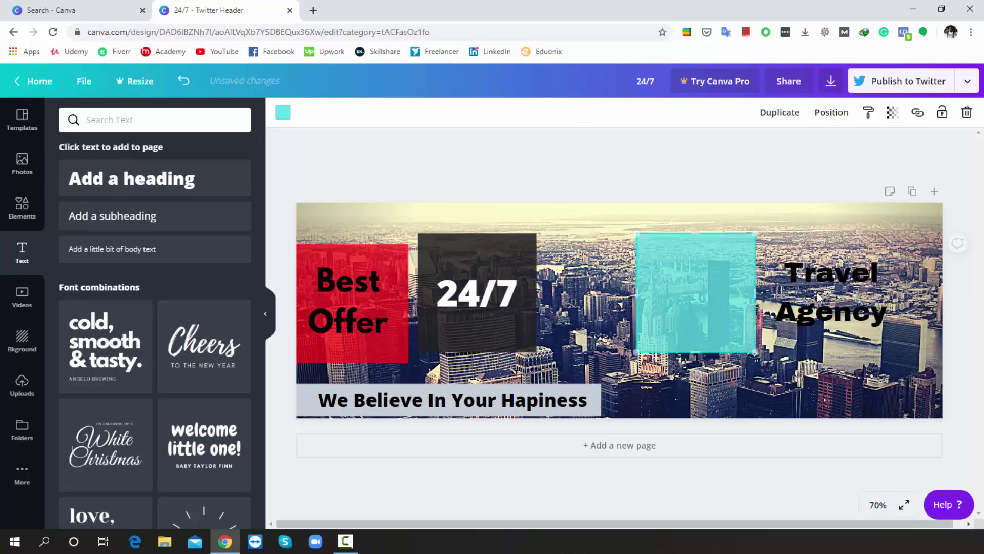
left_click(828, 308)
left_click_drag(829, 308, 688, 284)
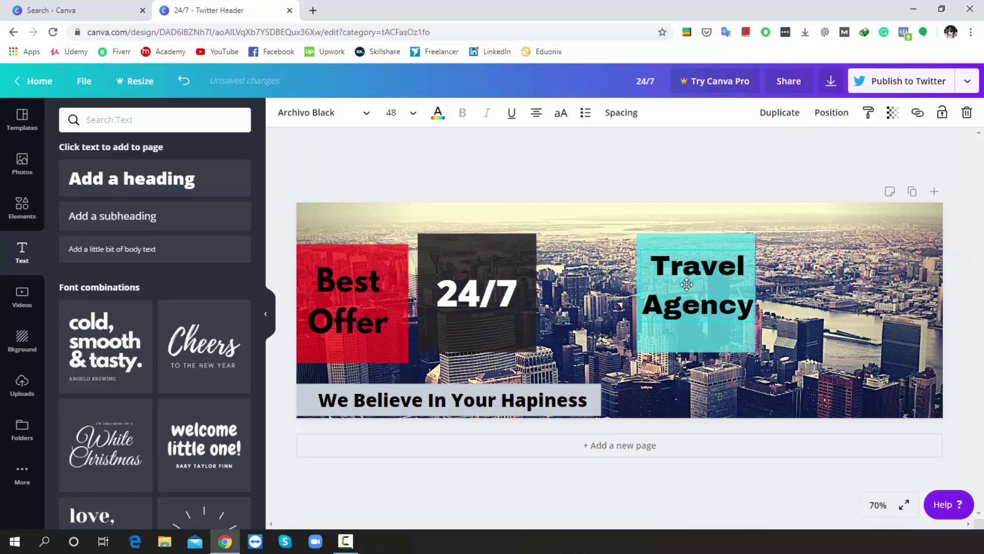
- Place the dark square with its "24/7" heading against the turquoise square's right edge and shift both blocks left together
left_click_drag(505, 254, 841, 250)
left_click_drag(487, 295, 820, 287)
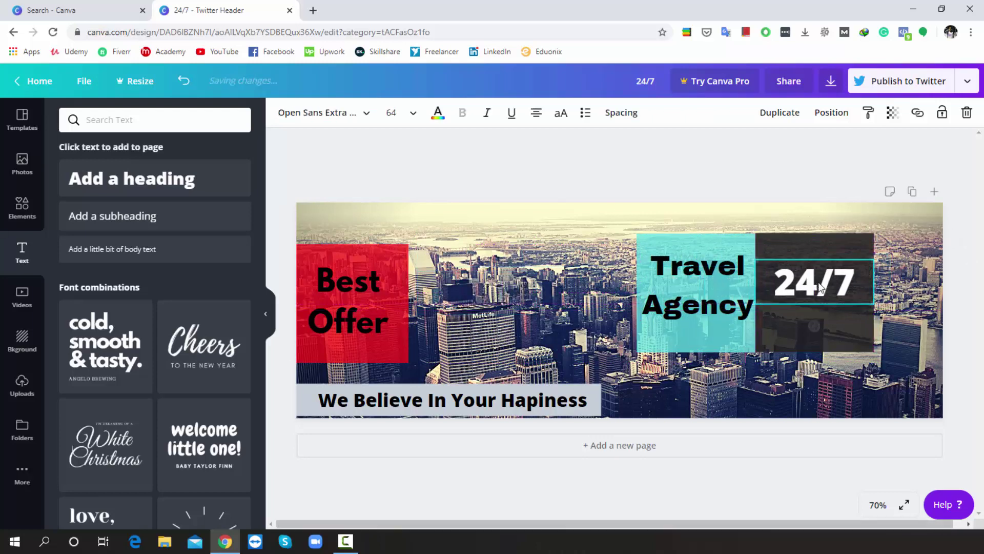
left_click(841, 336, "shift")
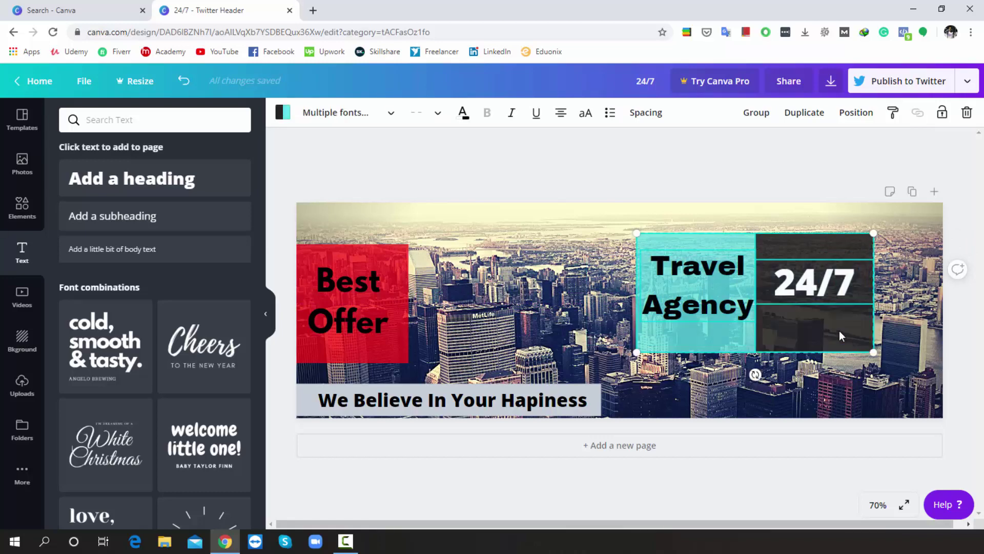
left_click_drag(840, 335, 751, 318)
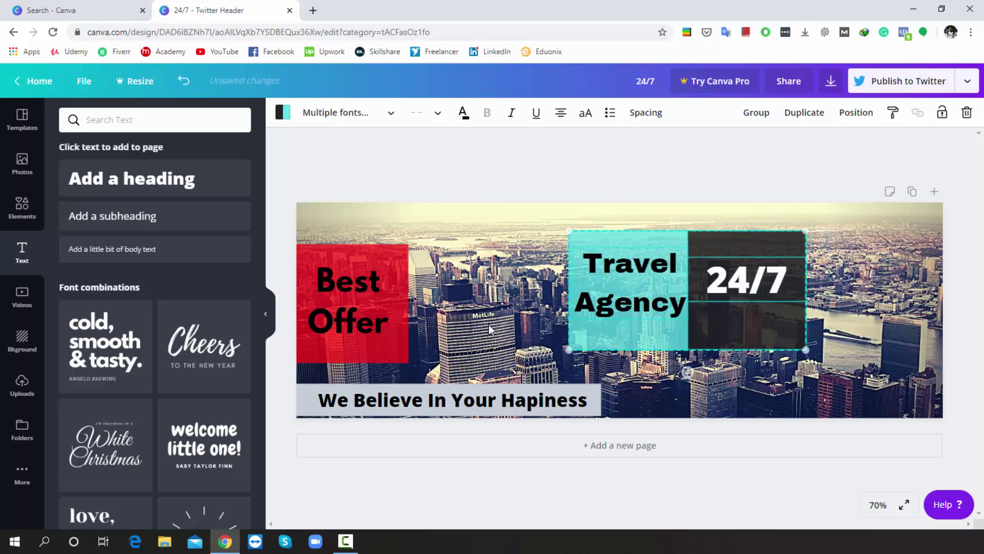
- Move the red "Best Offer" block to the banner's right edge and slide the other two blocks flush against it
left_click(367, 288)
left_click(355, 249, "shift")
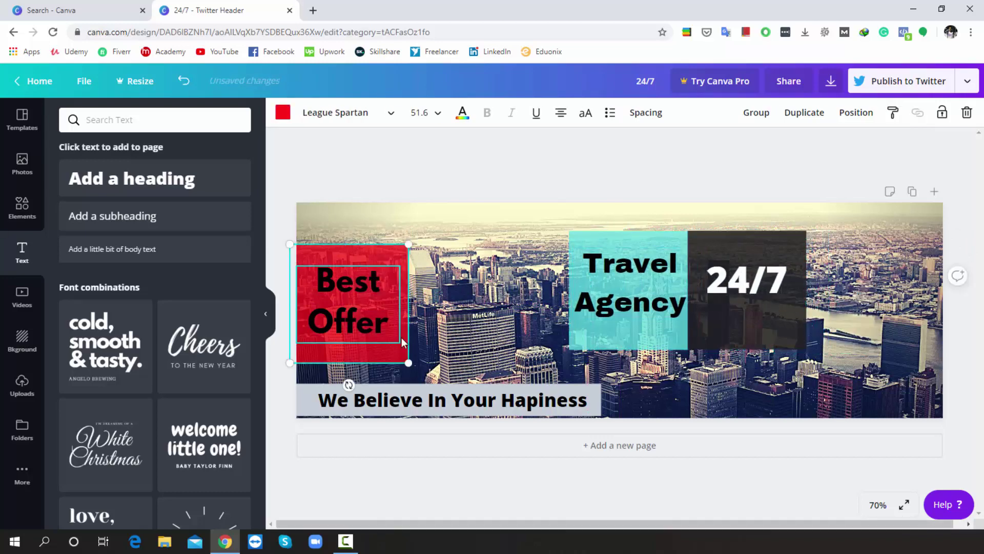
left_click_drag(384, 319, 911, 309)
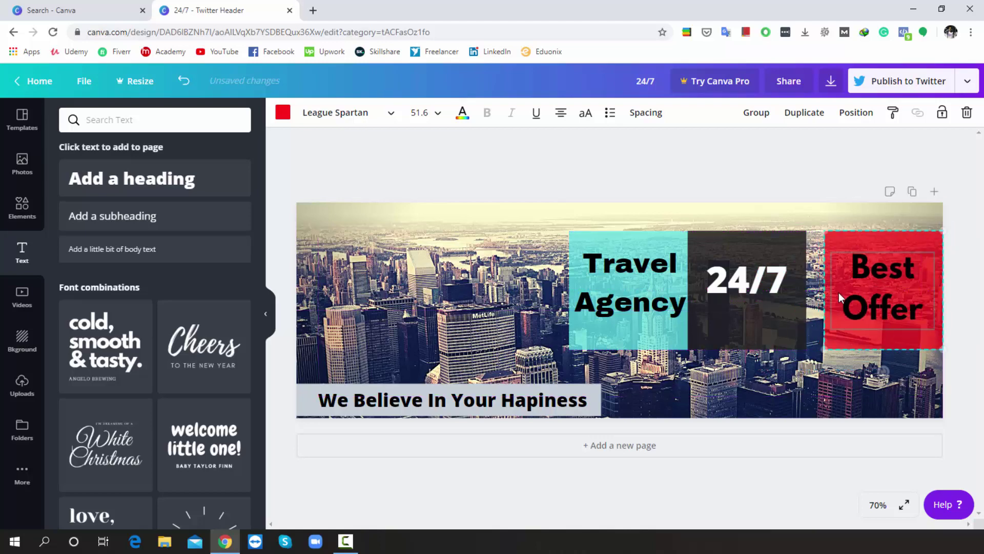
left_click_drag(555, 247, 724, 328)
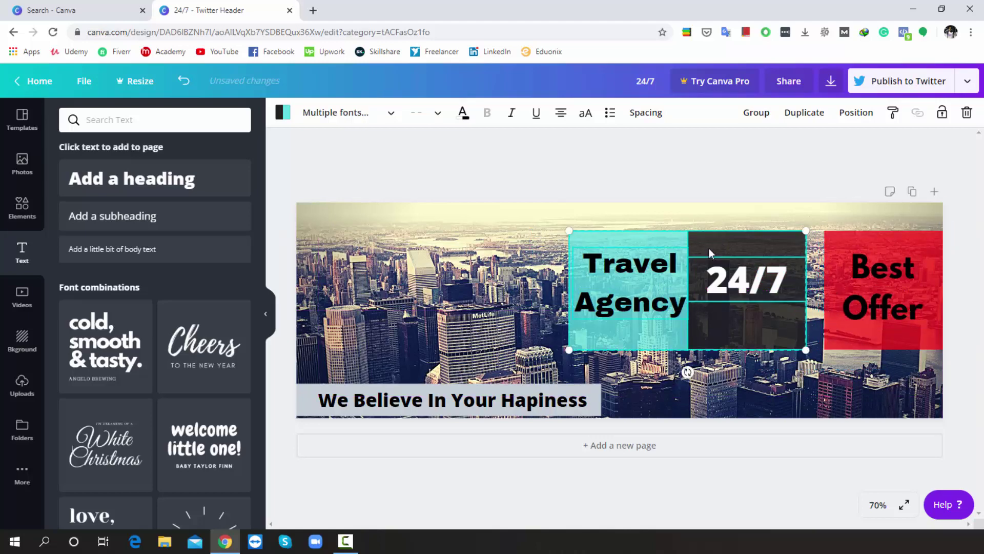
left_click_drag(709, 248, 729, 238)
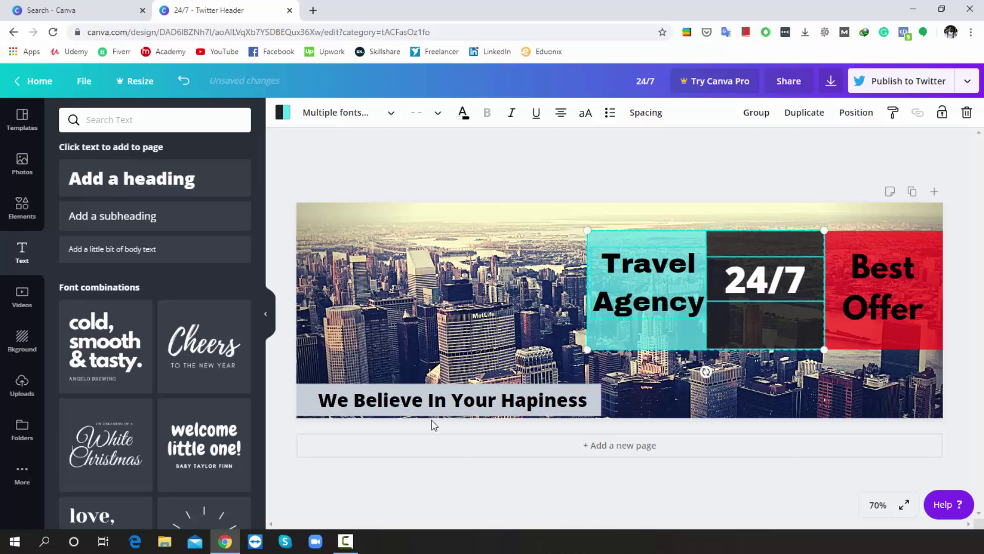
- Move the tagline strip with its text directly beneath the three blocks, flush with the banner's right edge
left_click(473, 399)
left_click_drag(472, 399, 815, 400)
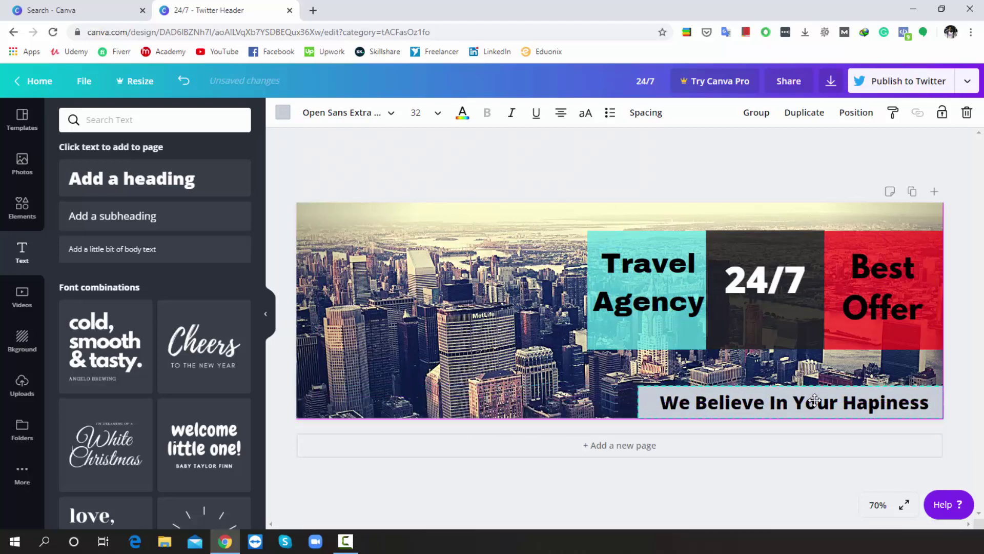
left_click_drag(815, 400, 813, 366)
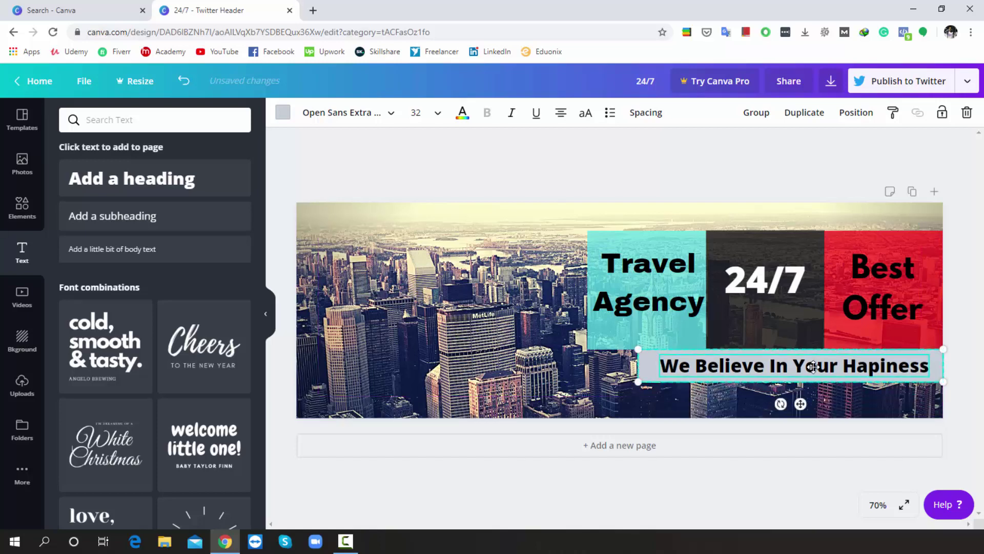
- Adjust the background city photo to brightness -48, contrast -20 and saturation 100
left_click(385, 292)
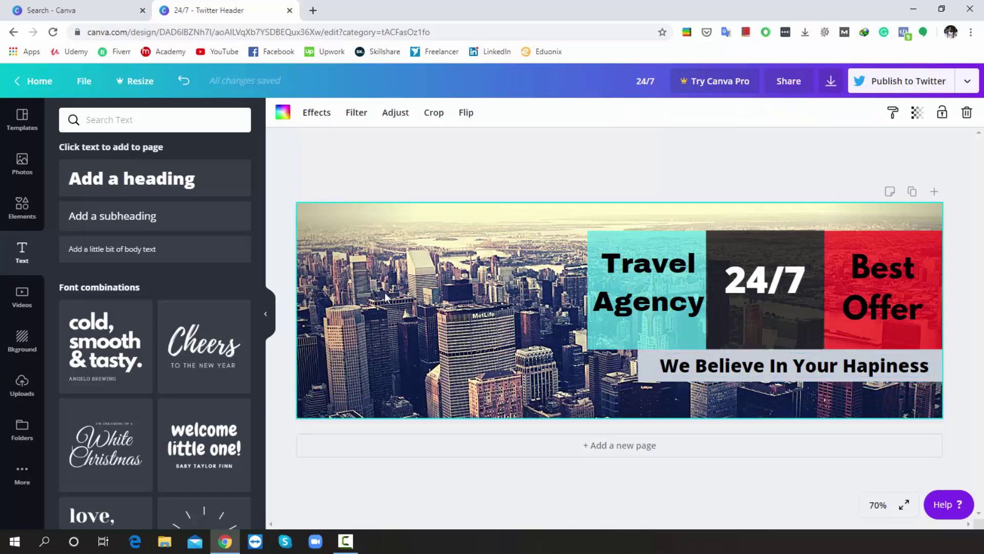
left_click(364, 119)
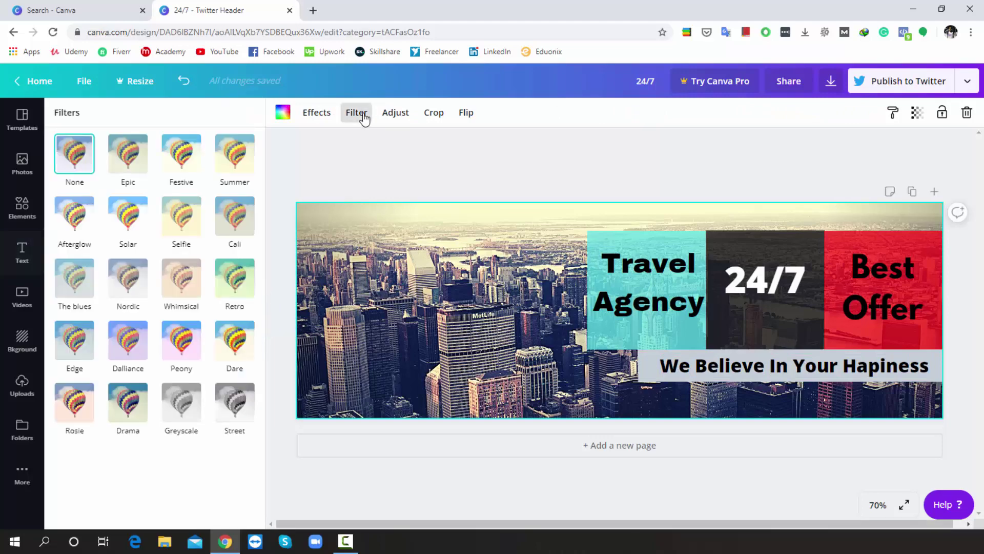
left_click(392, 114)
left_click(172, 143)
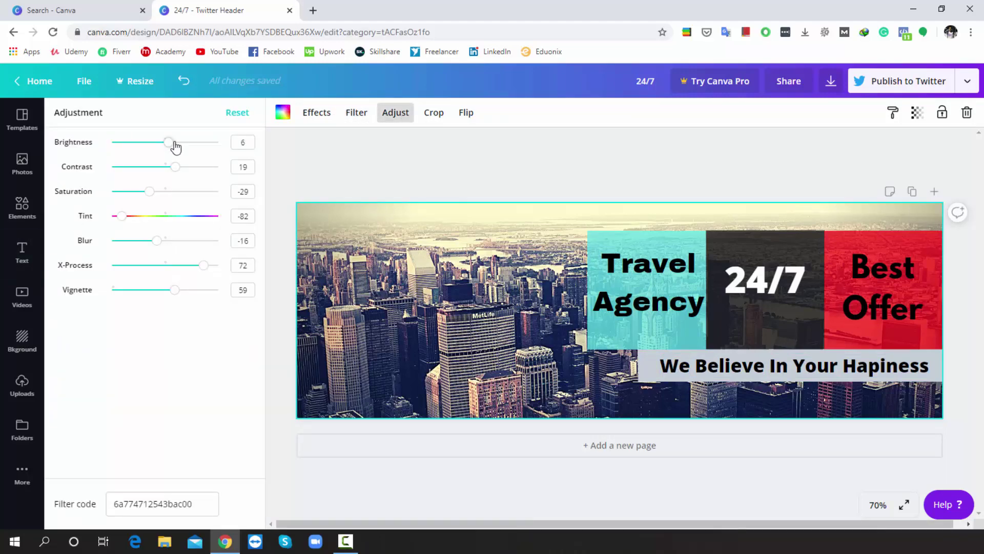
left_click_drag(217, 142, 330, 175)
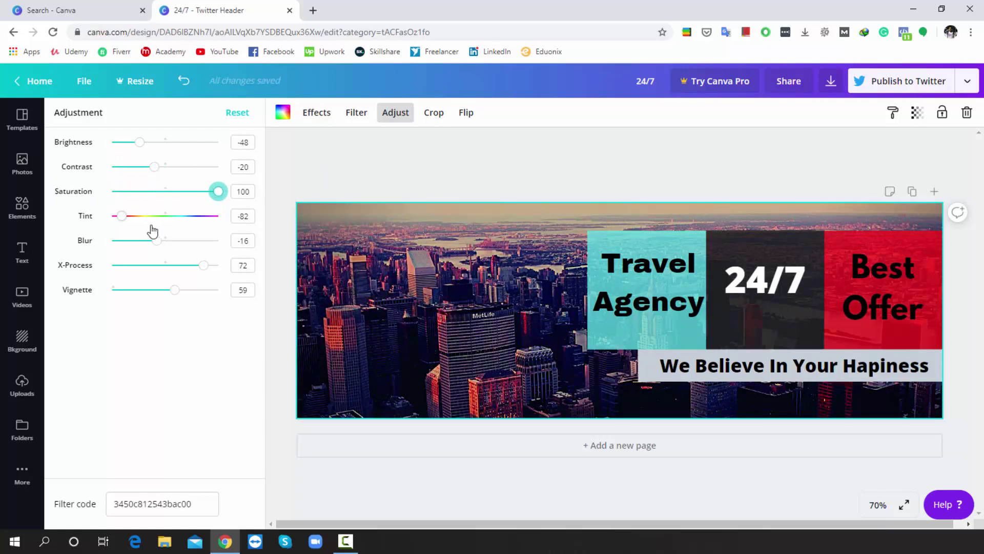
- Set the background photo's tint and blur to 0, X-Process to 59 and vignette to 100
left_click_drag(121, 216, 90, 266)
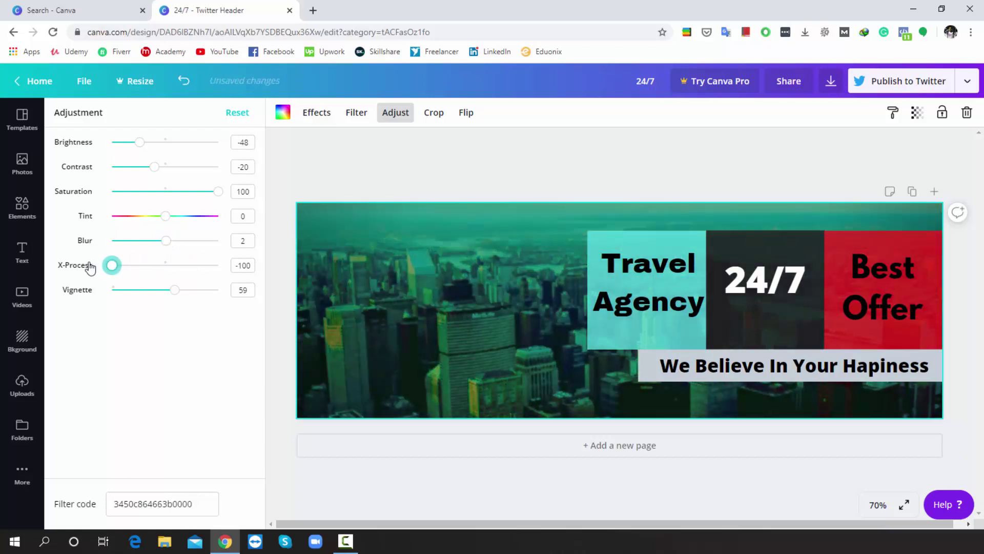
left_click_drag(162, 264, 235, 296)
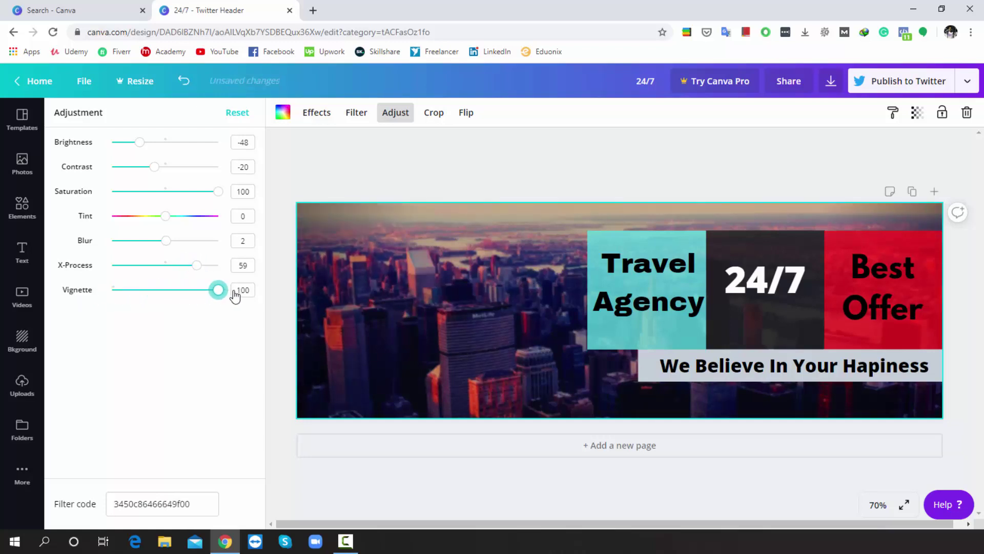
left_click(165, 242)
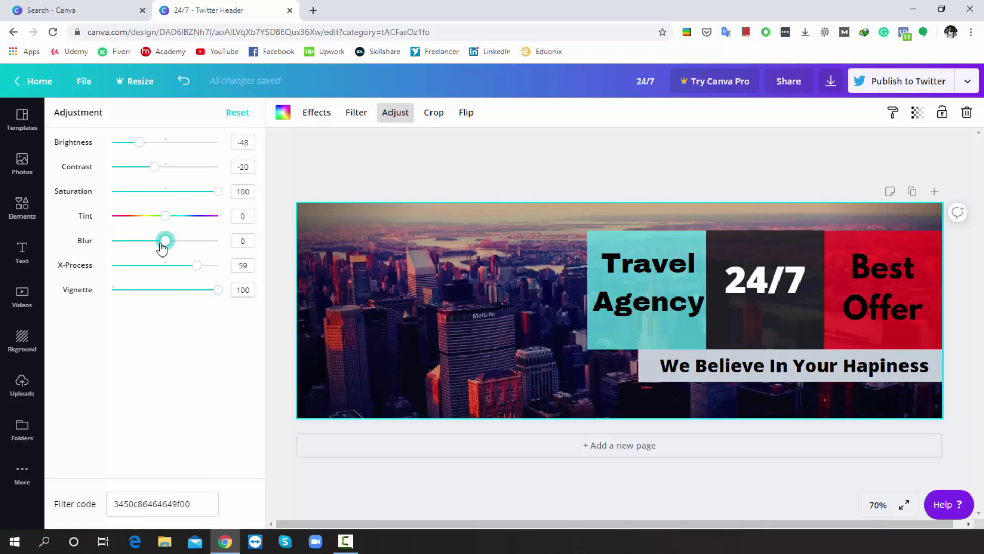
mouse_move(165, 247)
left_mouse_down()
mouse_move(176, 248)
mouse_move(156, 255)
mouse_move(181, 254)
mouse_move(166, 256)
left_mouse_up()
key("t")
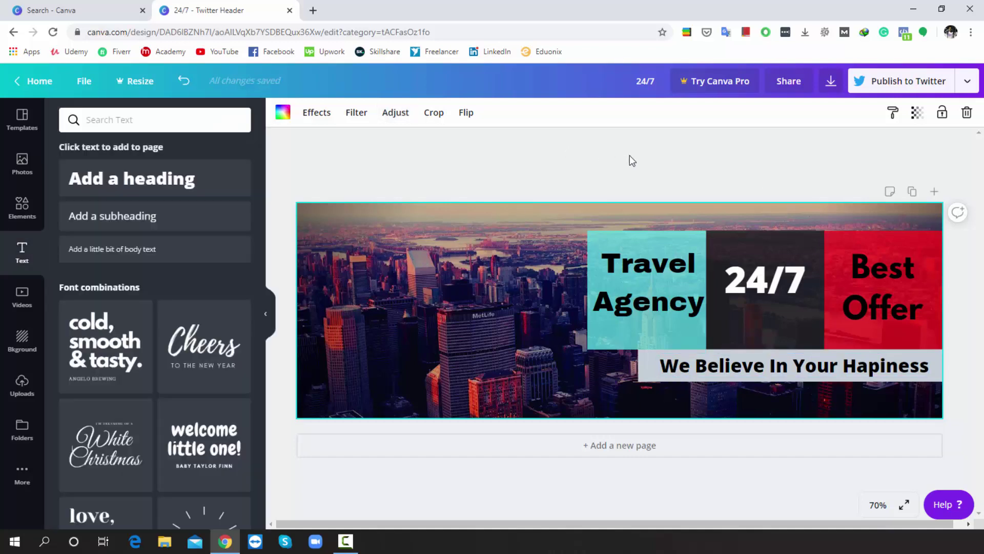